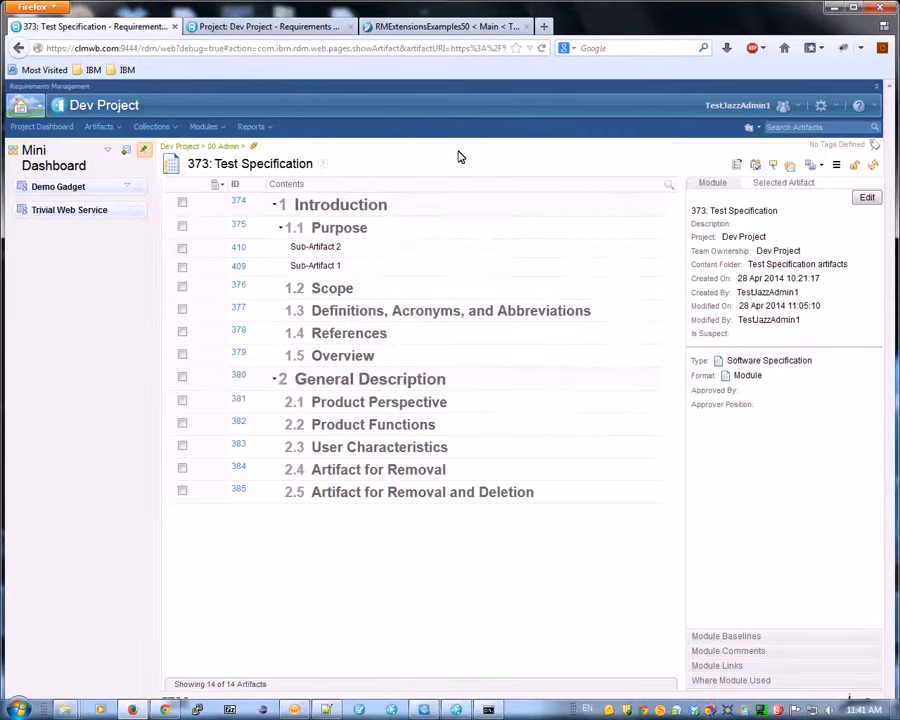
Step: Expand the Demo Gadget, then set 1.1 Purpose as the main artifact and get its artifact type, checking it against artifact 375's preview
left_click(126, 189)
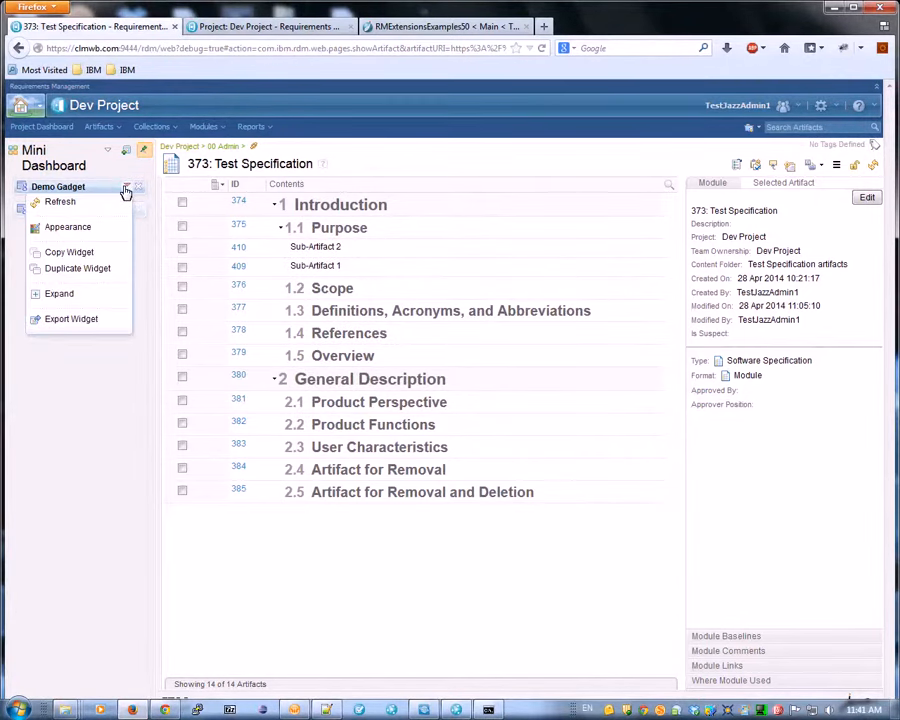
left_click(88, 303)
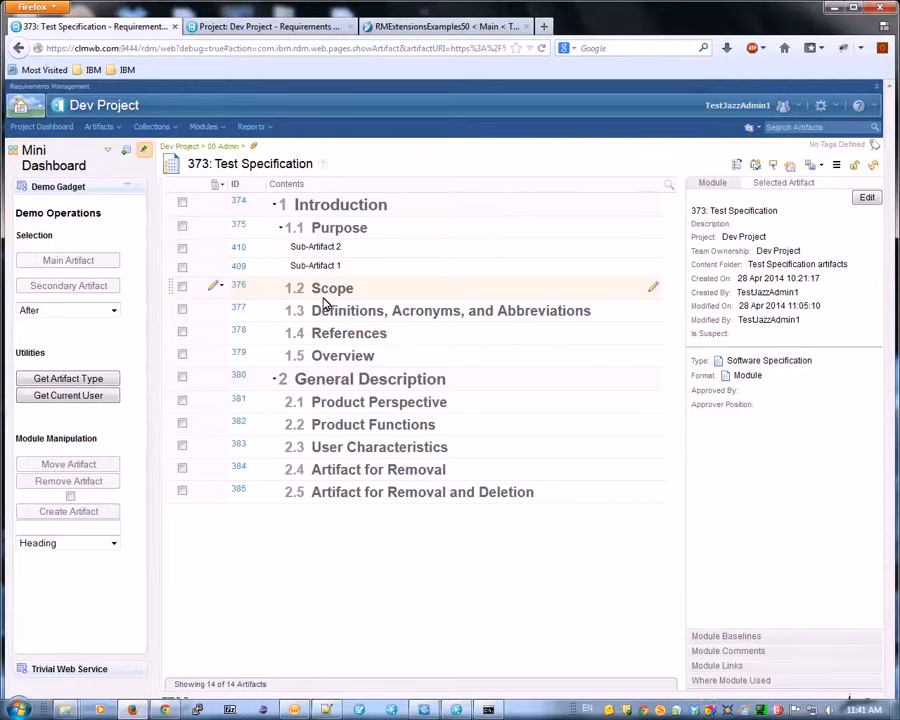
left_click(182, 227)
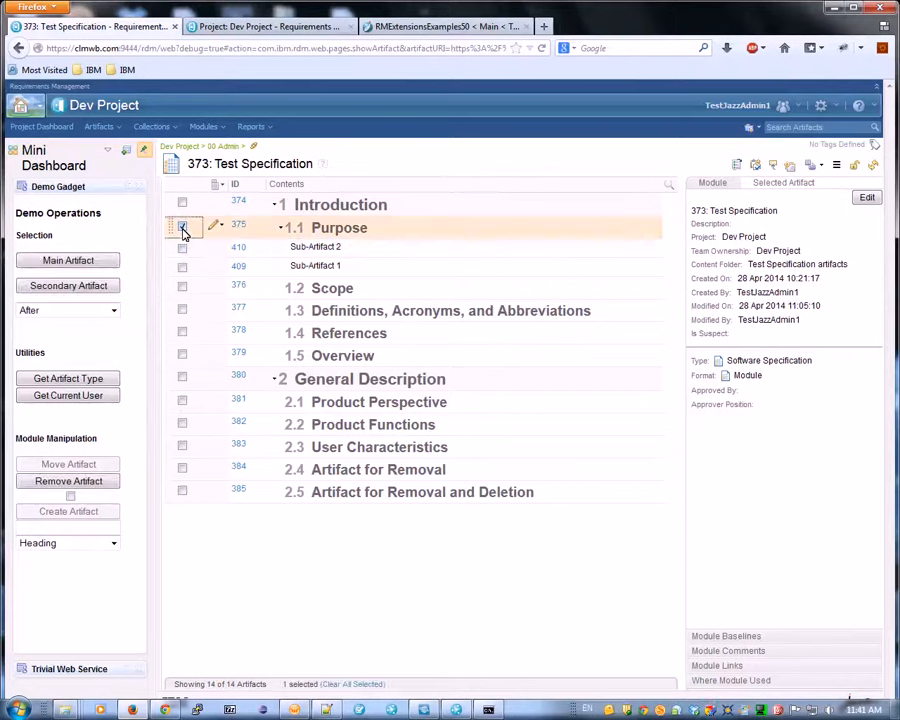
left_click(62, 262)
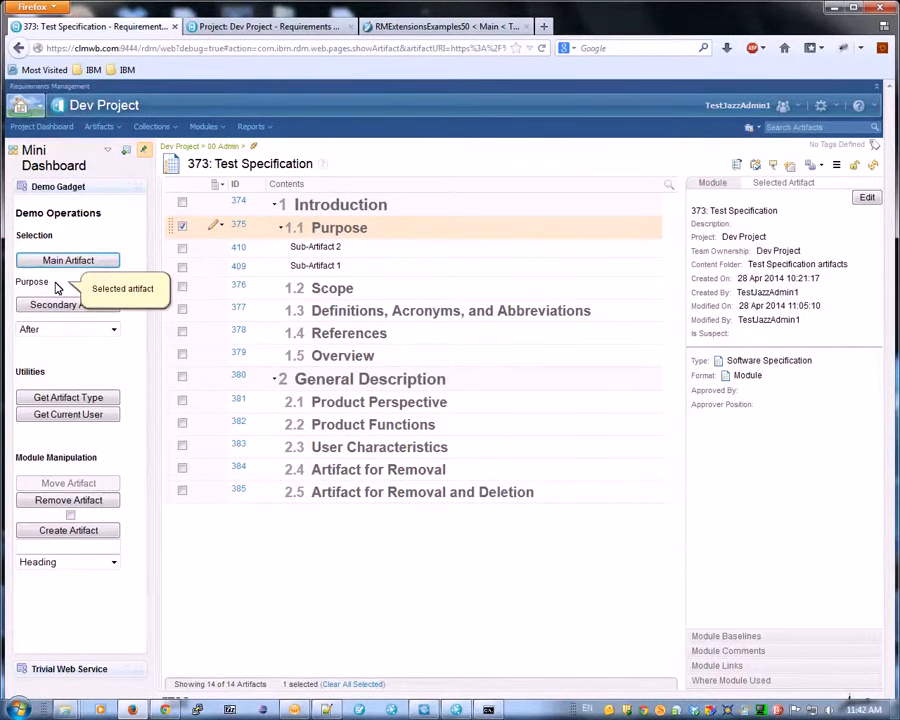
left_click(73, 403)
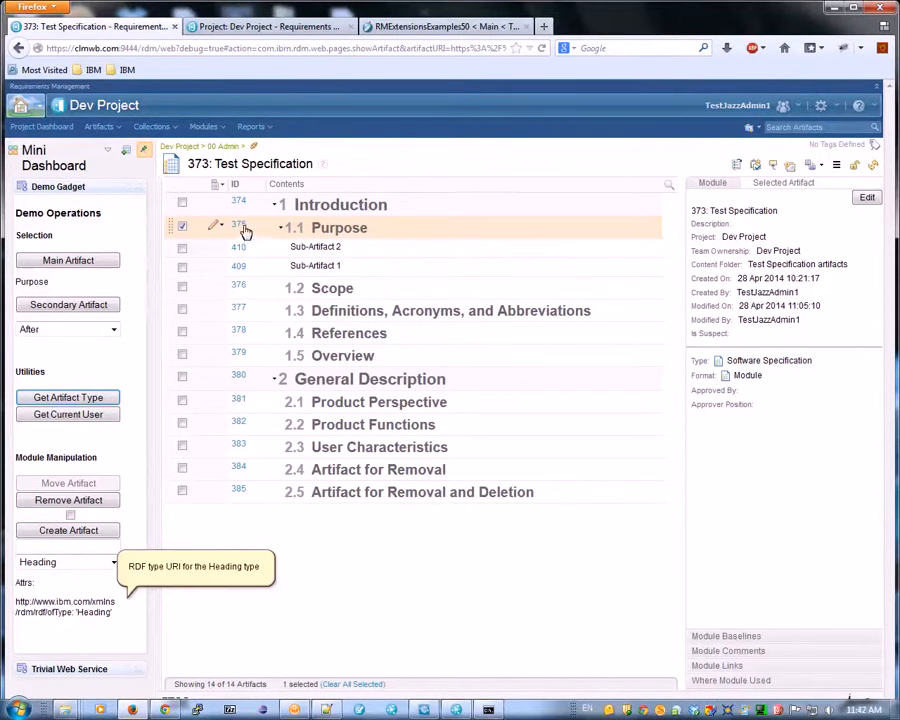
mouse_move(244, 229)
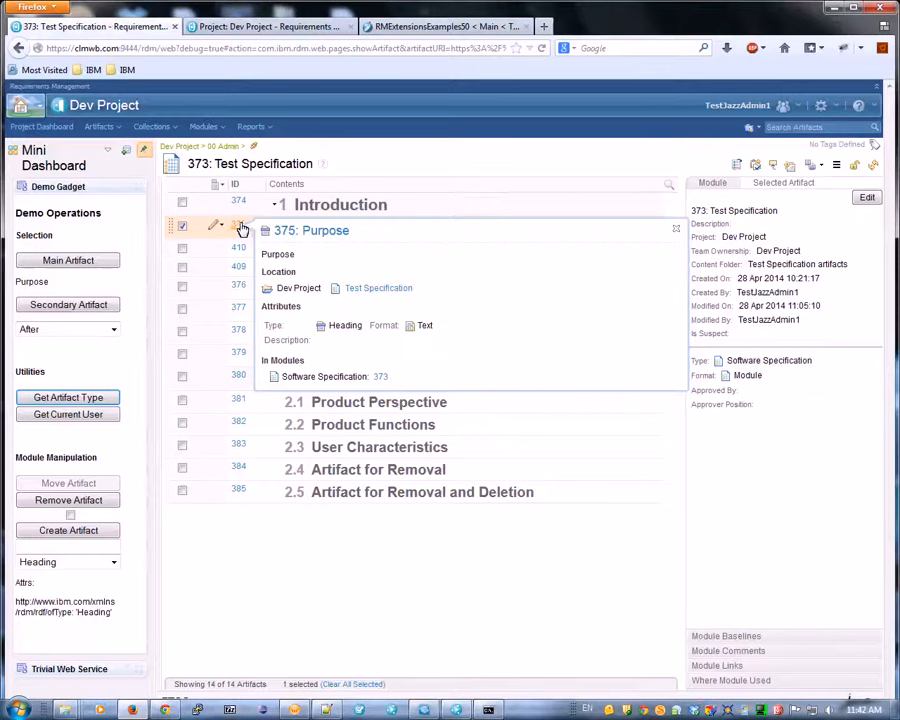
Step: Set only Sub-Artifact 2 as the main artifact and get its artifact type, checking it against the preview of artifact 410
left_click(183, 229)
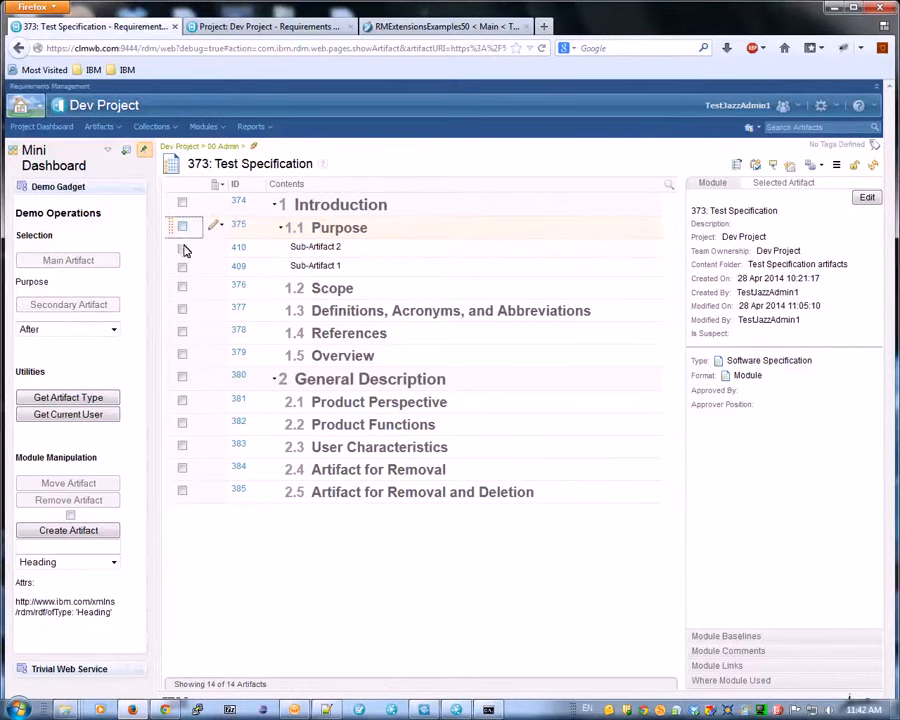
left_click(182, 247)
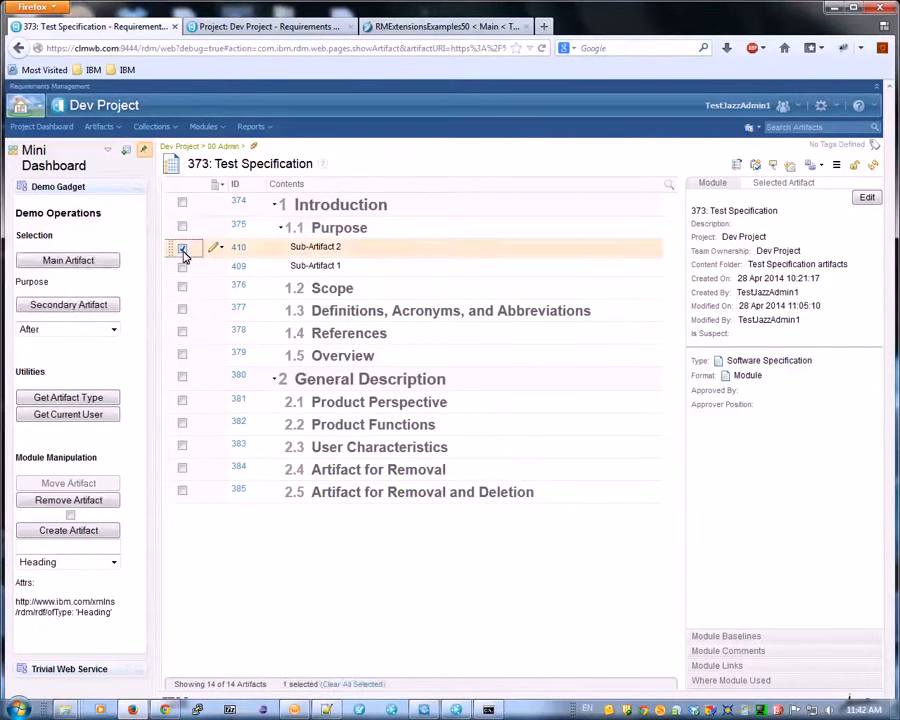
left_click(69, 262)
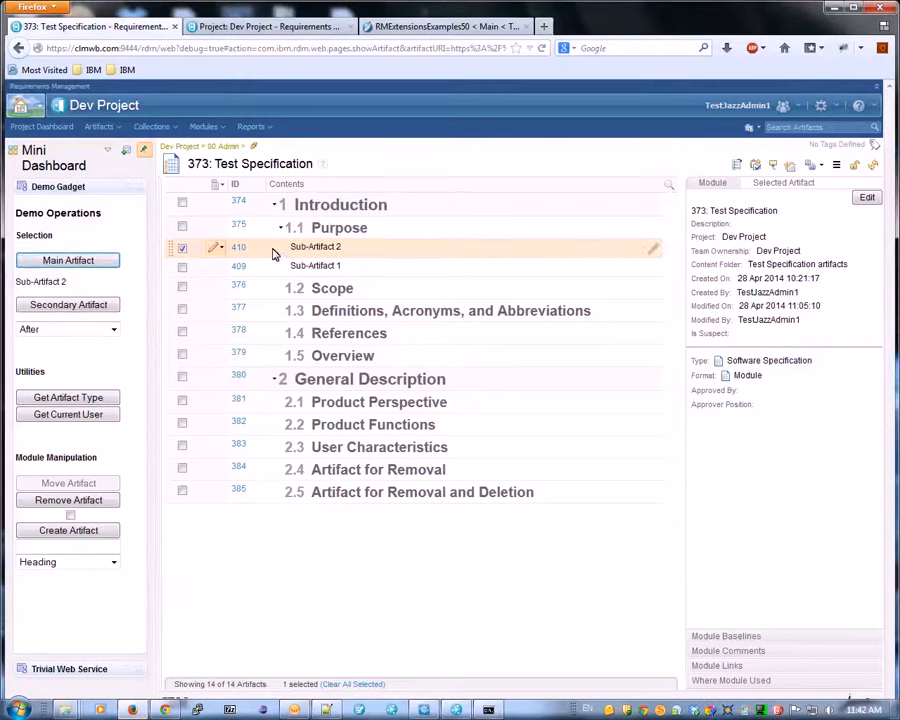
left_click(97, 399)
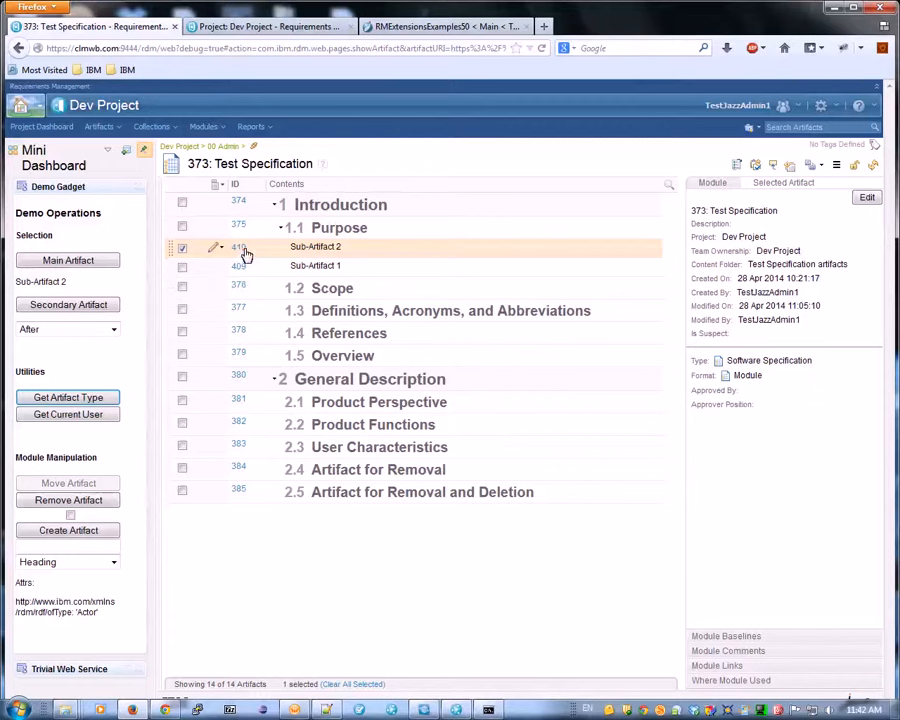
mouse_move(243, 254)
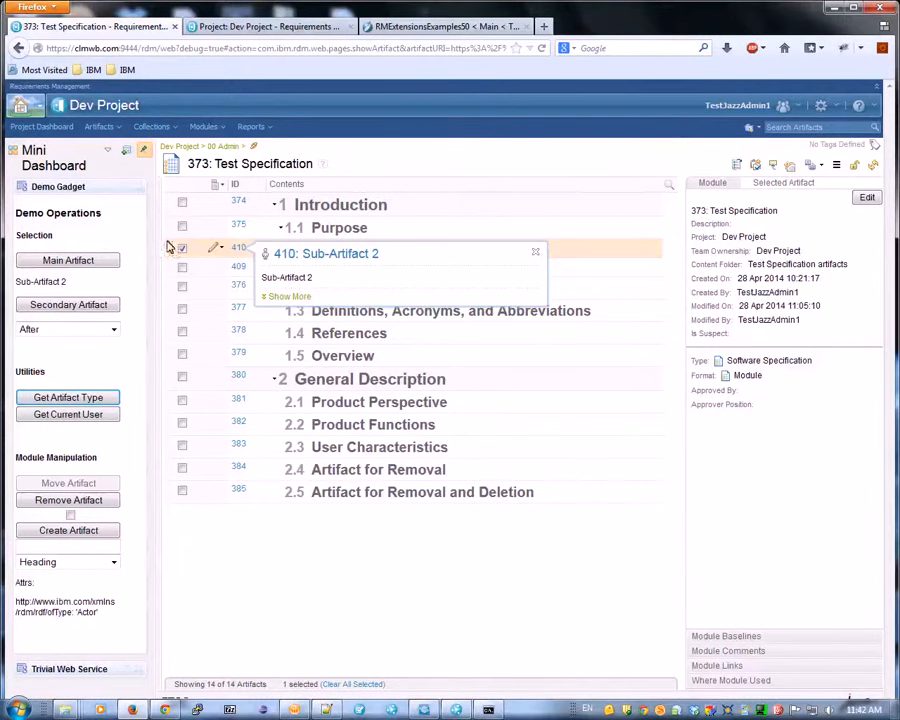
Step: Set Sub-Artifact 1 as the main artifact in the gadget and get its artifact type
left_click(182, 267)
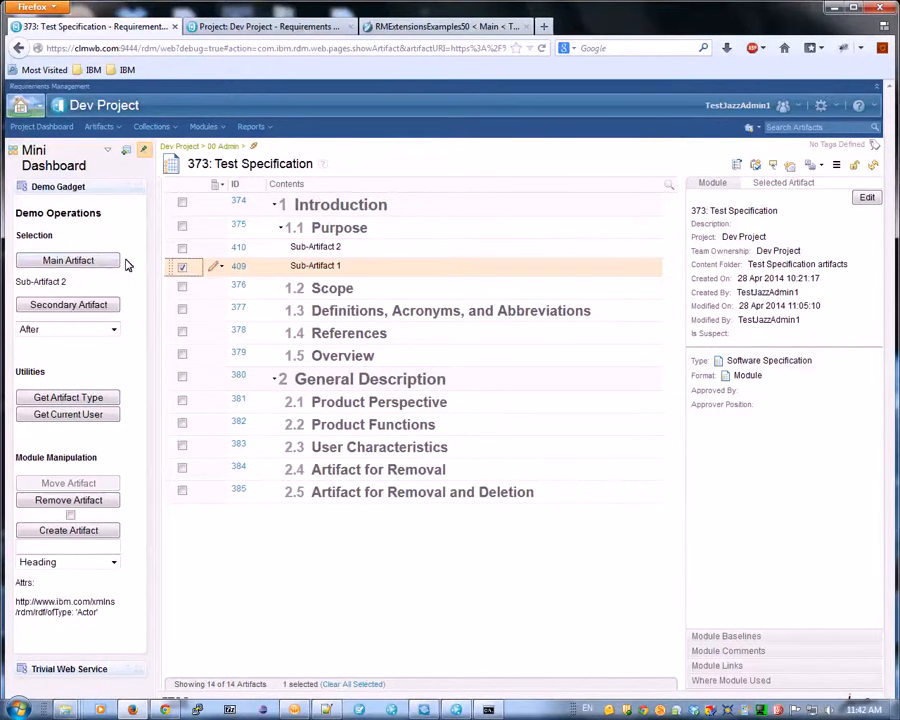
left_click(91, 260)
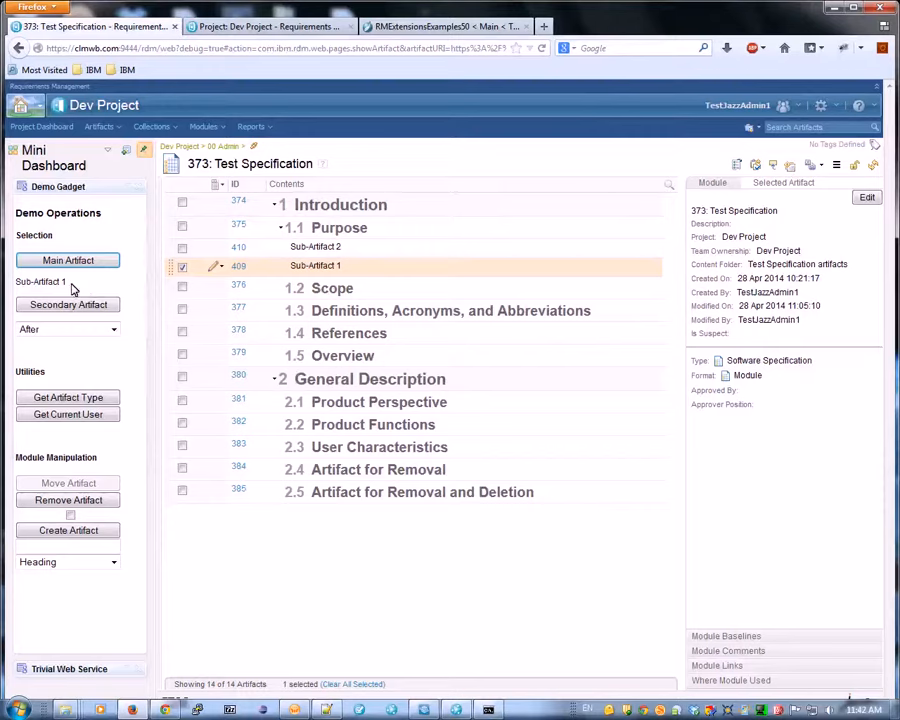
left_click(109, 399)
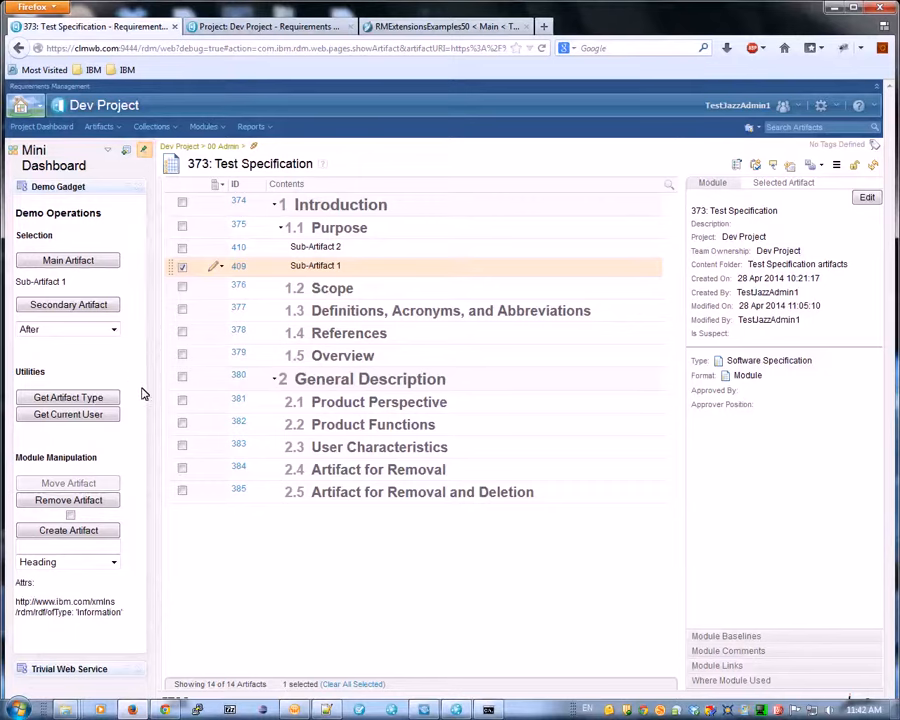
Step: Get the current user's details in the gadget and compare them with the signed-in user's profile summary
left_click(68, 420)
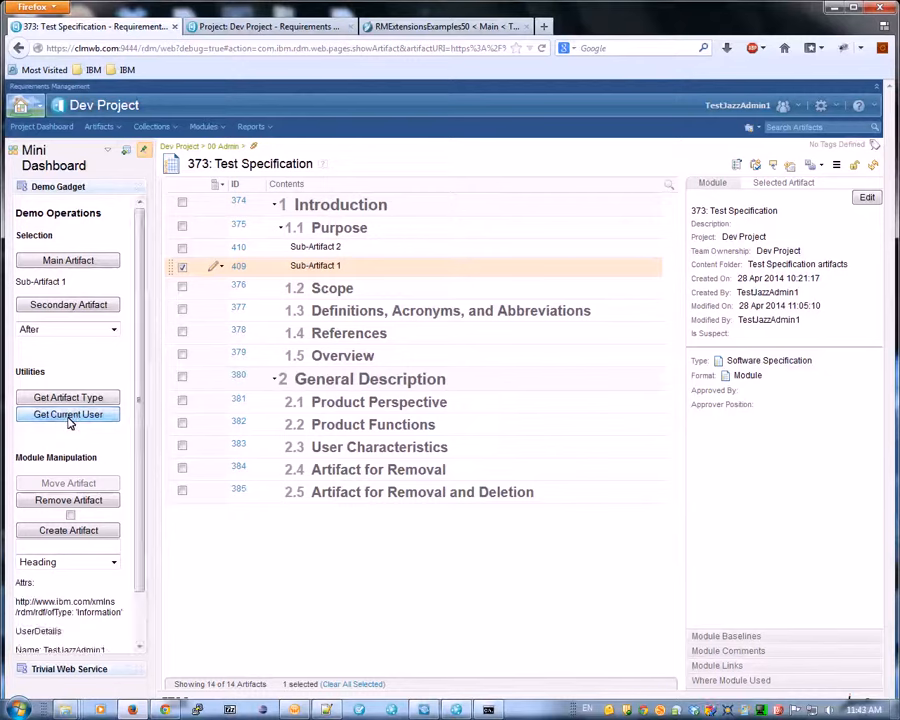
left_click_drag(141, 475, 144, 562)
left_click_drag(107, 601, 35, 600)
left_click(96, 627)
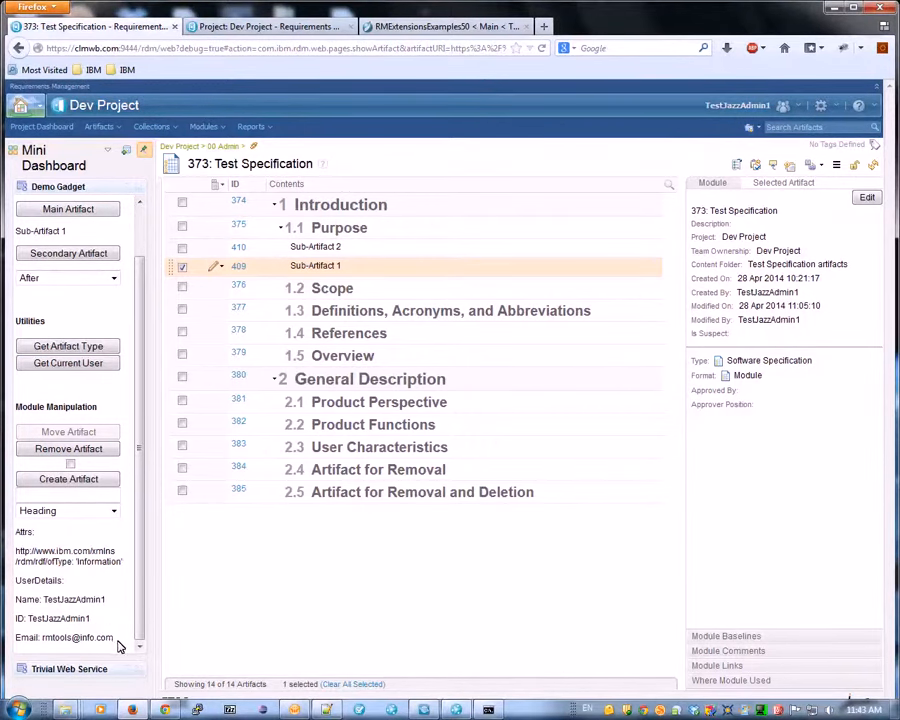
left_click(793, 118)
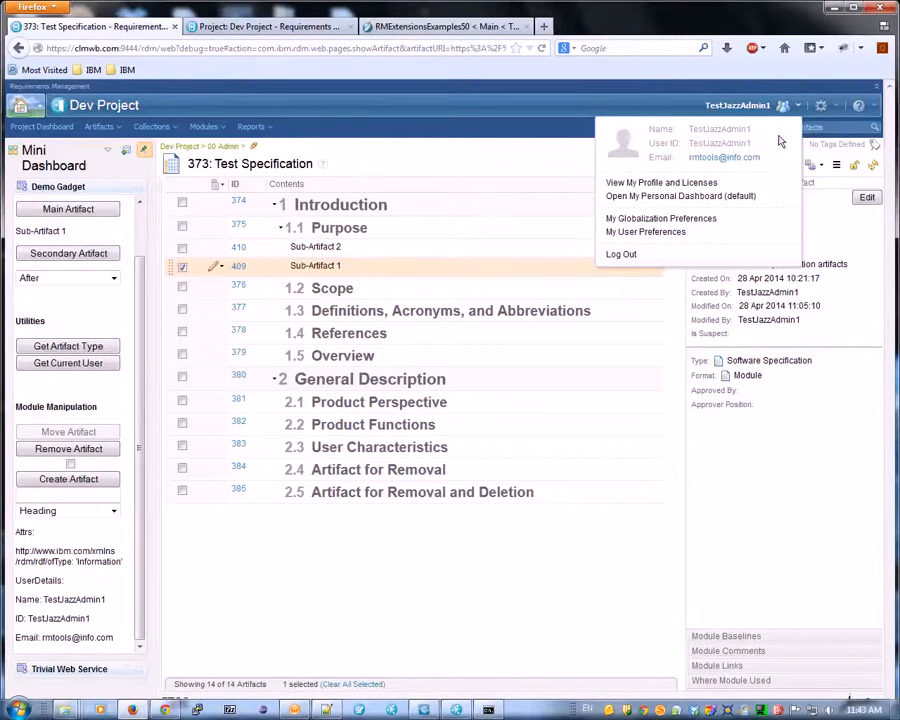
left_click(453, 145)
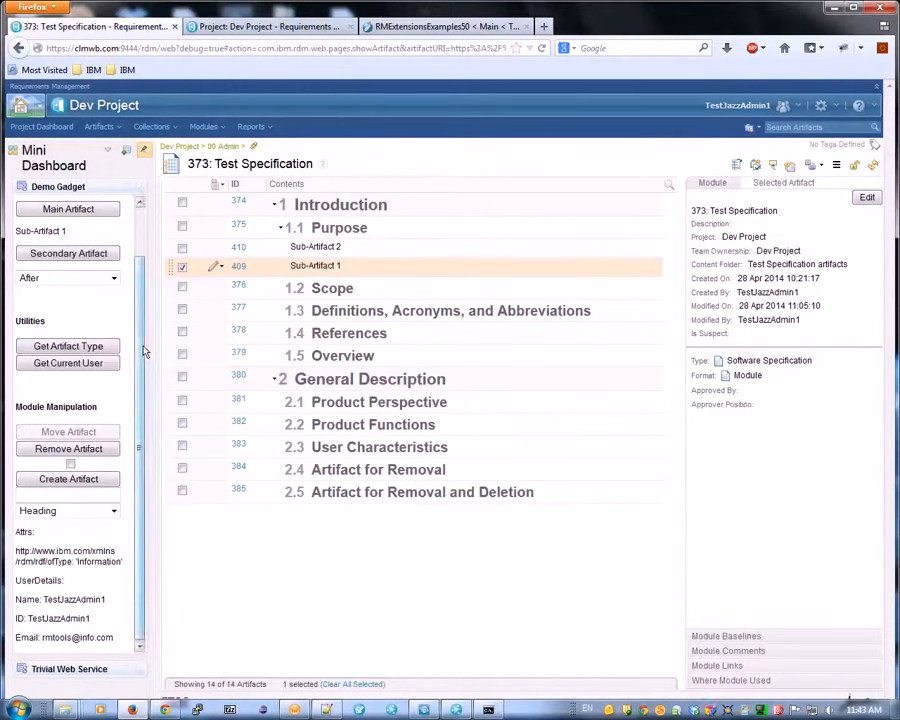
Step: Set 2.4 Artifact for Removal as the main artifact instead of Sub-Artifact 1 and remove it from the module
scroll(142, 296, "up", 2)
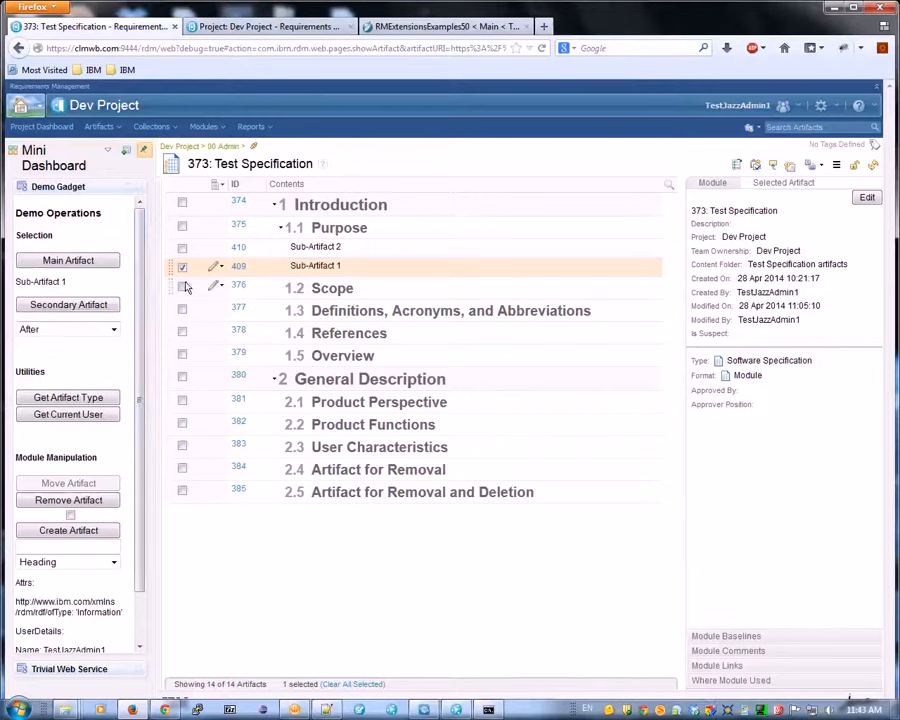
left_click(182, 266)
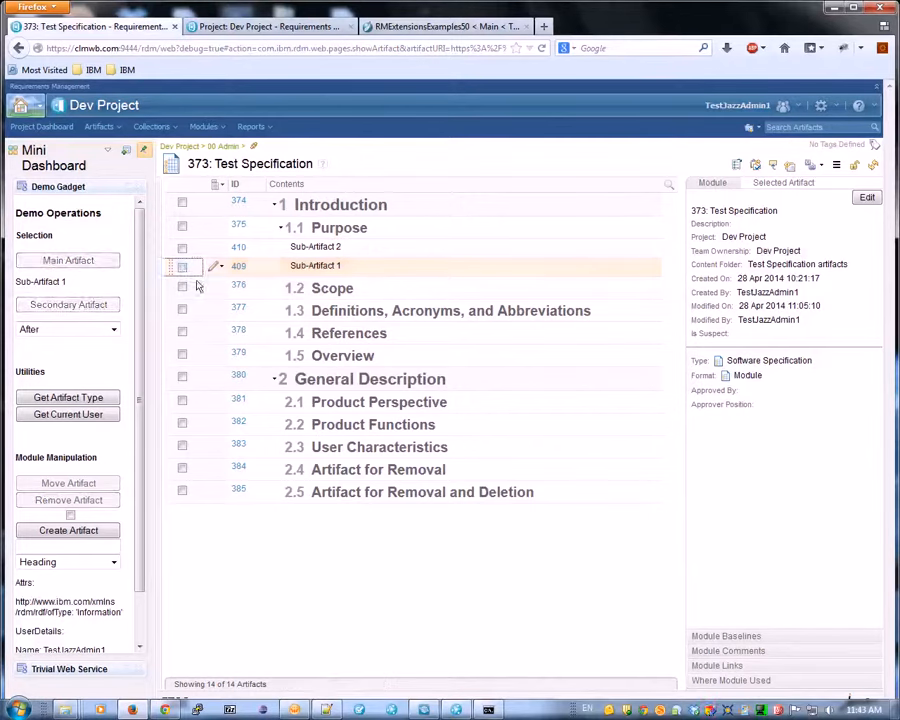
left_click(183, 470)
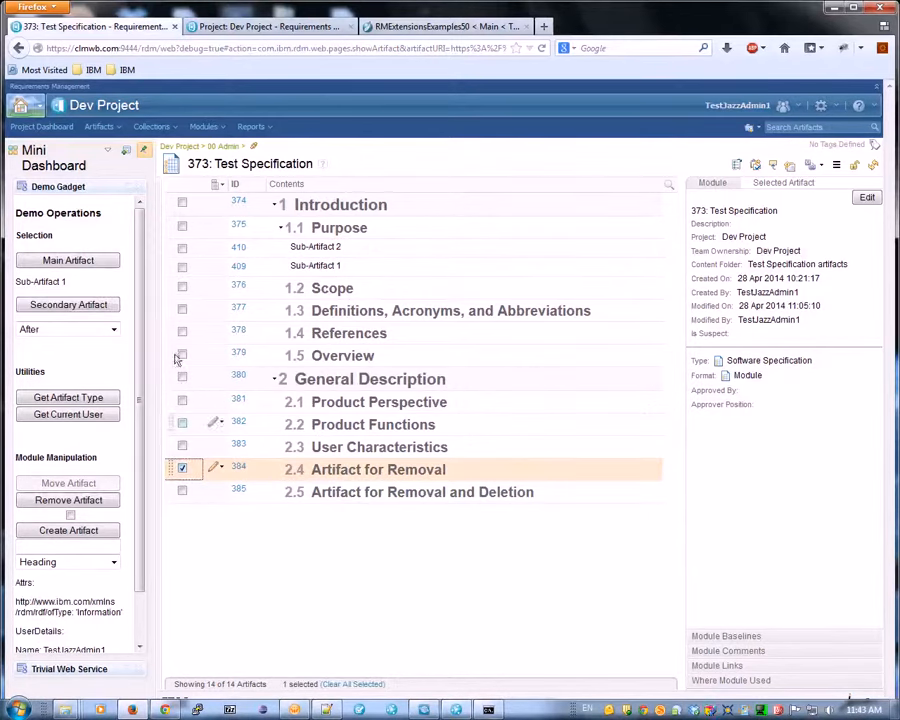
left_click(97, 263)
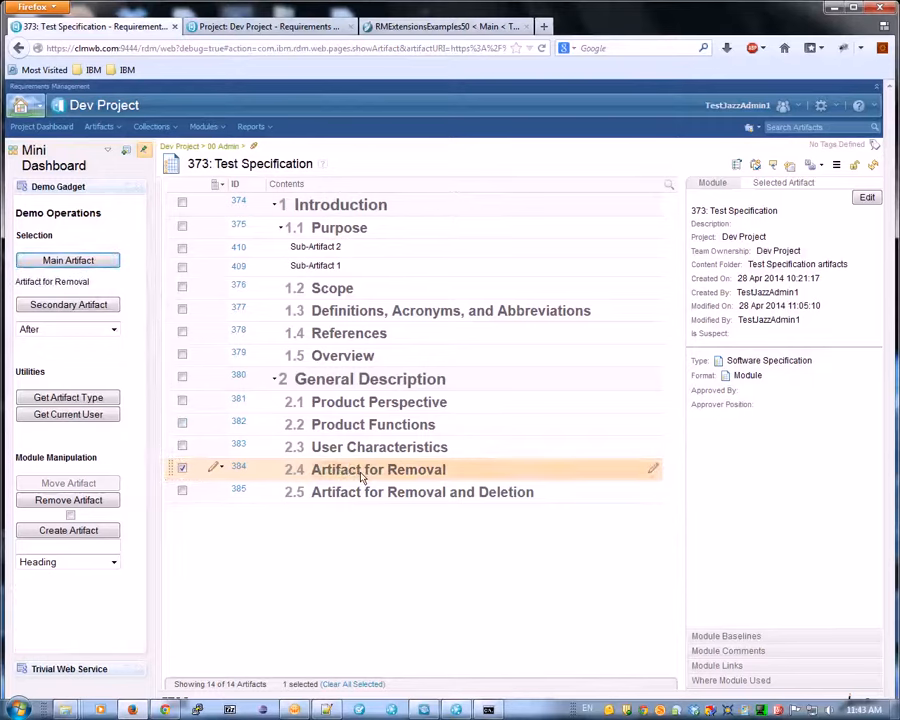
left_click(80, 505)
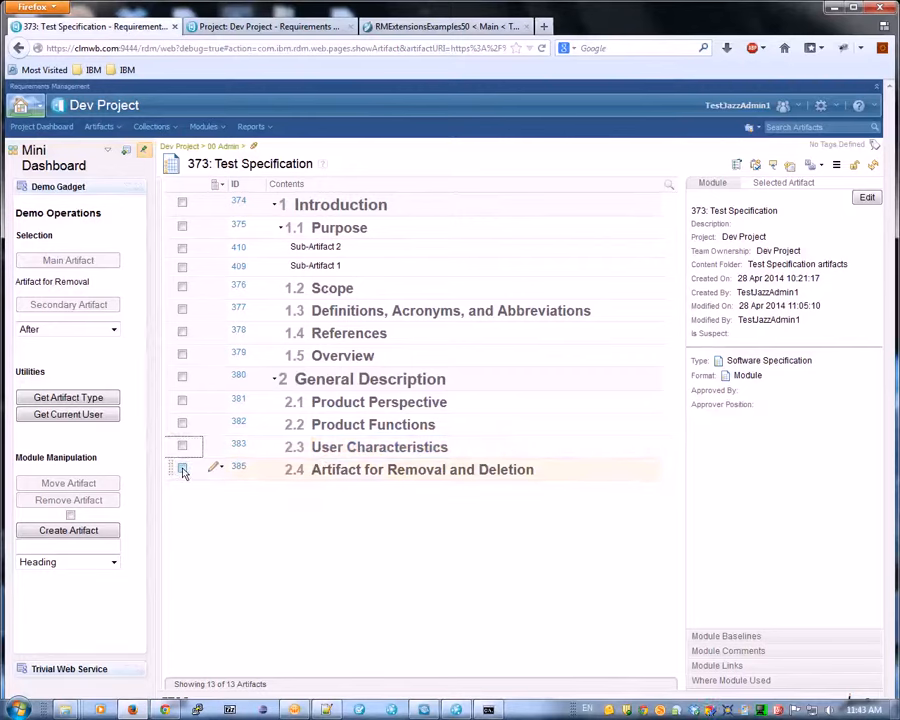
Step: Set Artifact for Removal and Deletion as the main artifact and remove it from the module with the delete option enabled
left_click(183, 470)
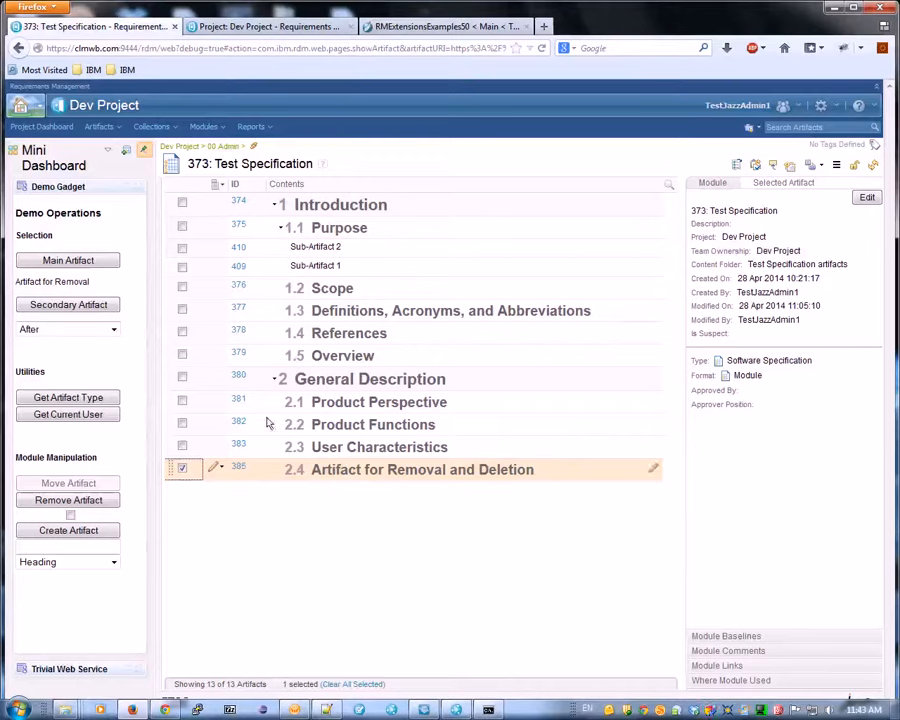
left_click(103, 262)
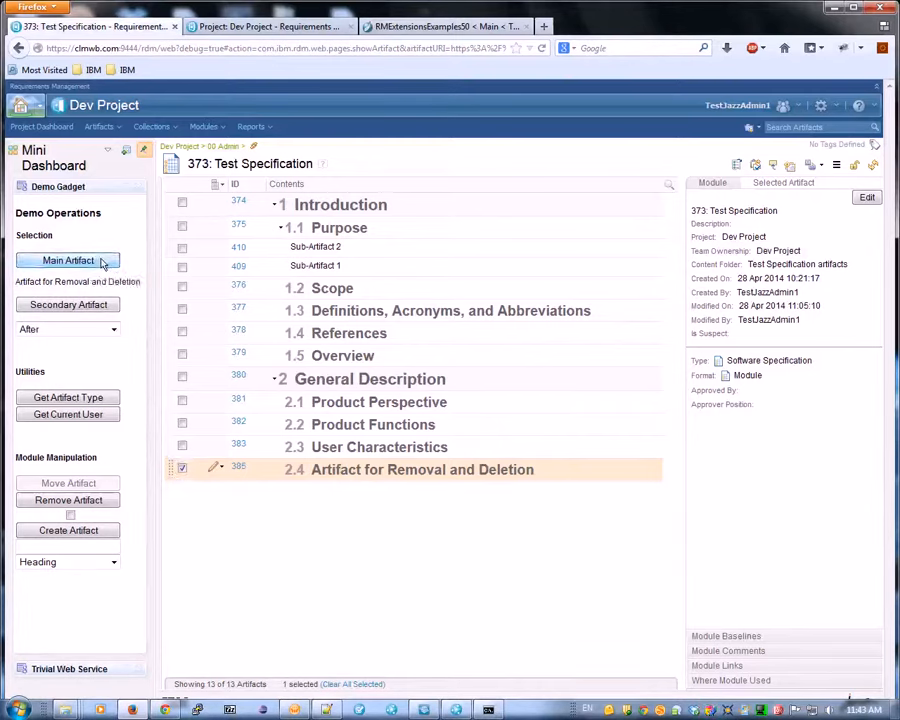
left_click(70, 515)
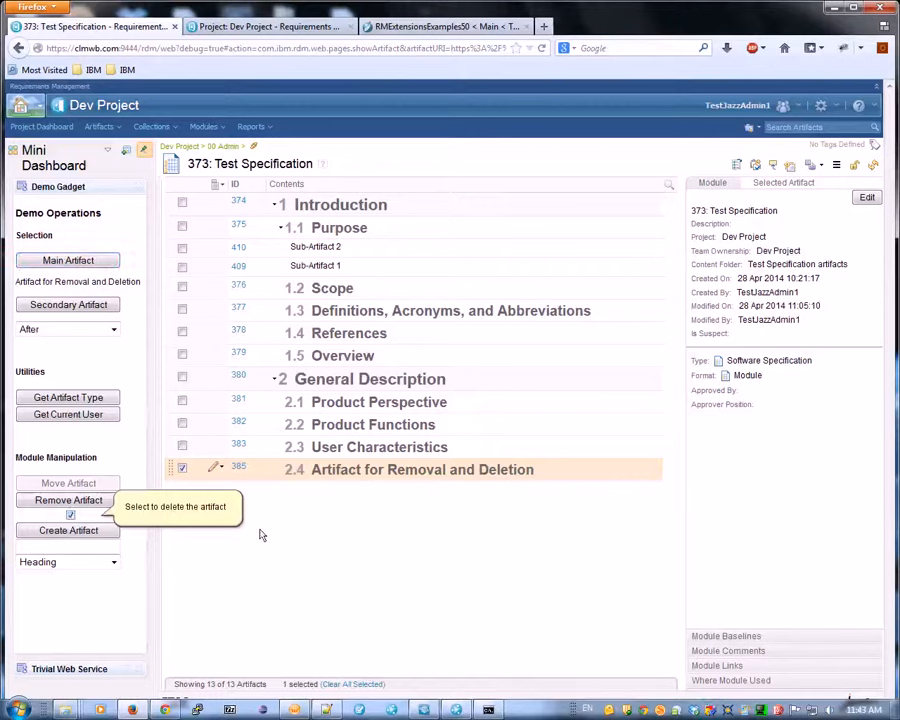
left_click(72, 501)
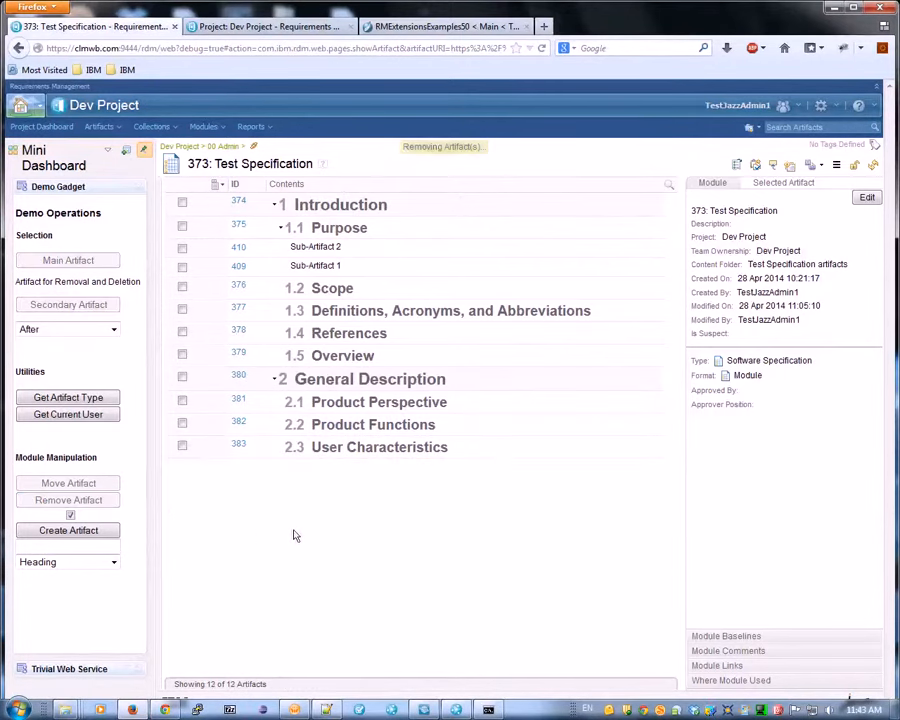
Step: Refresh the artifact list on the Dev Project page and check which of the two removed artifacts it still contains
left_click(307, 30)
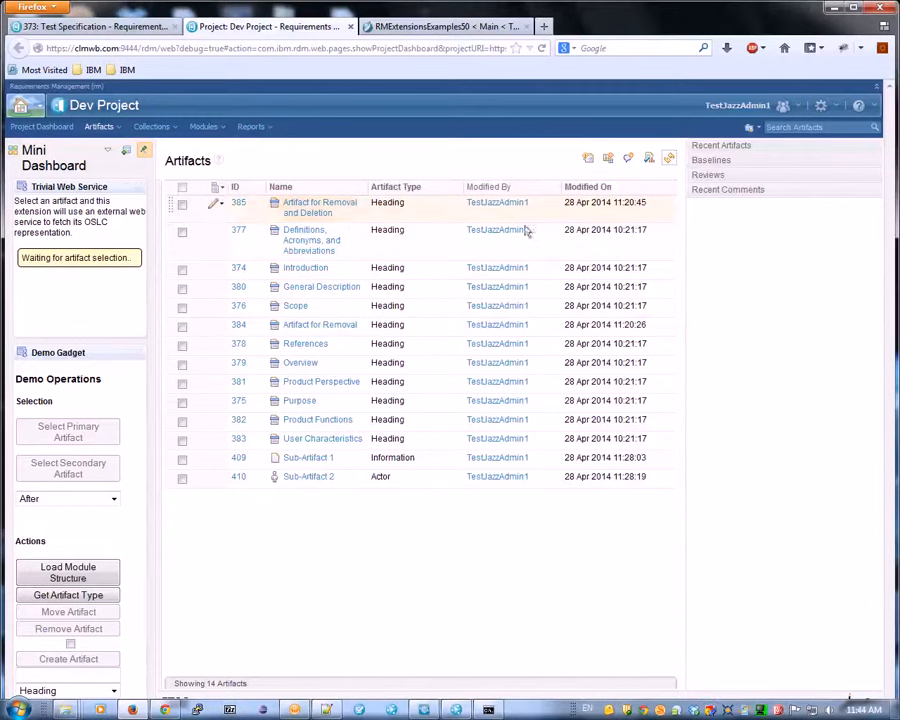
left_click(671, 162)
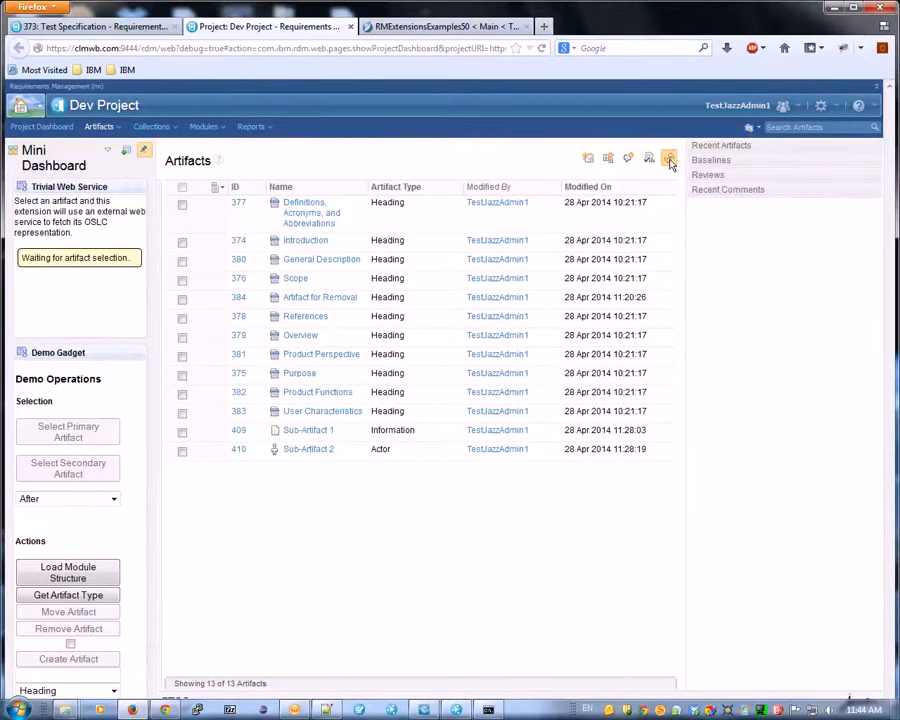
left_click(366, 302)
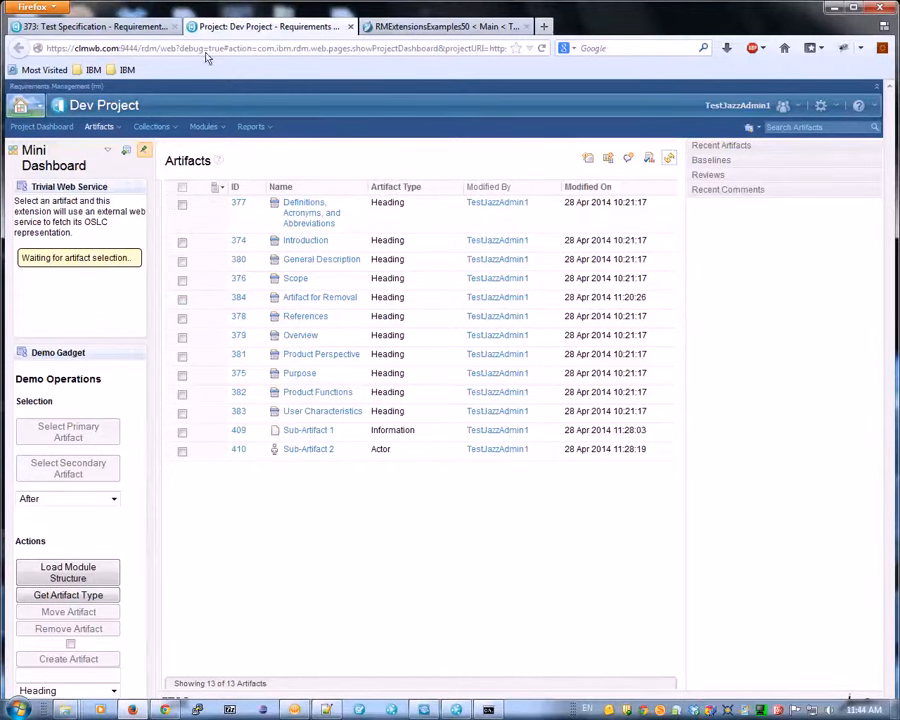
Step: In the Test Specification module, set 1.5 Overview as the main artifact and the placement to Below
left_click(113, 28)
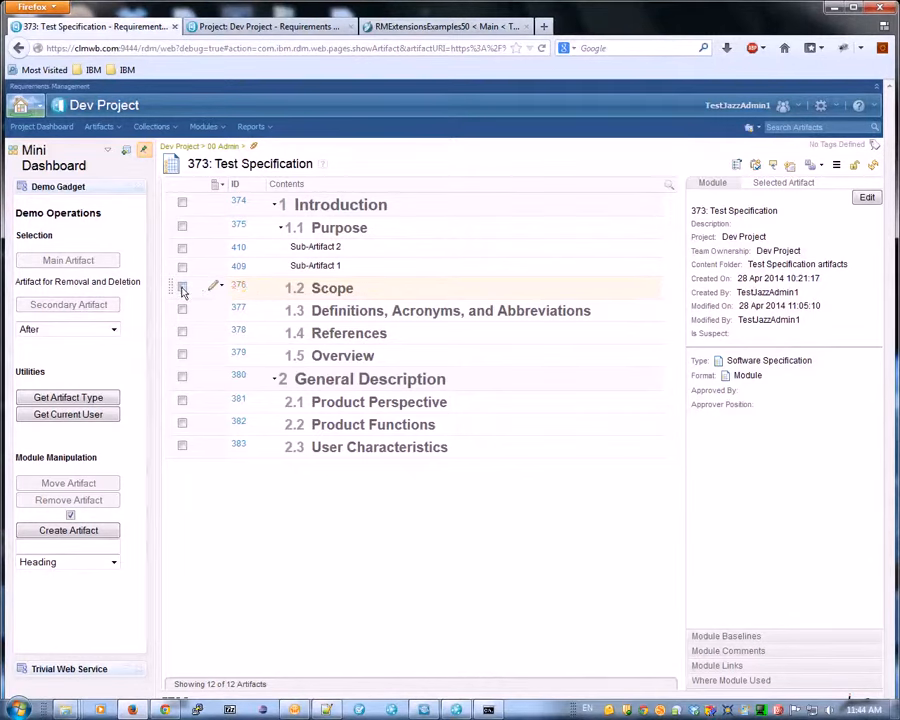
left_click(183, 355)
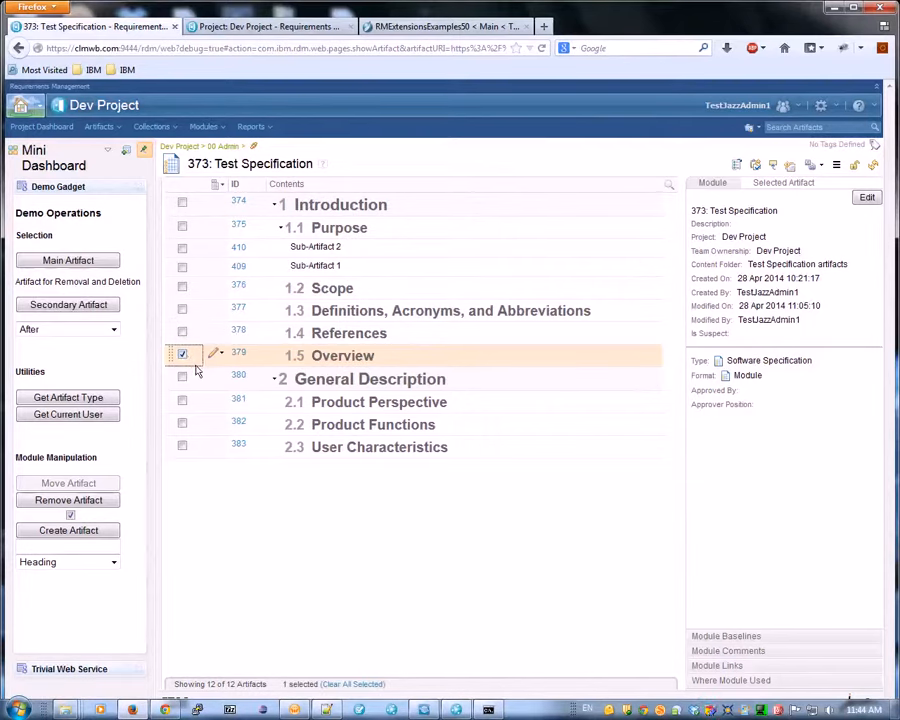
left_click(91, 261)
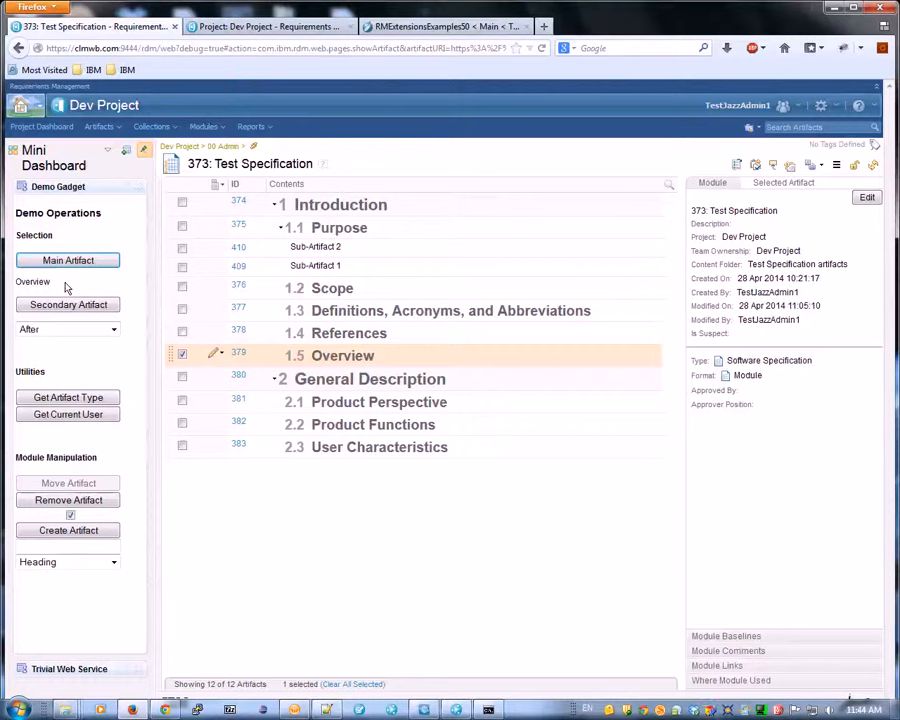
left_click(114, 331)
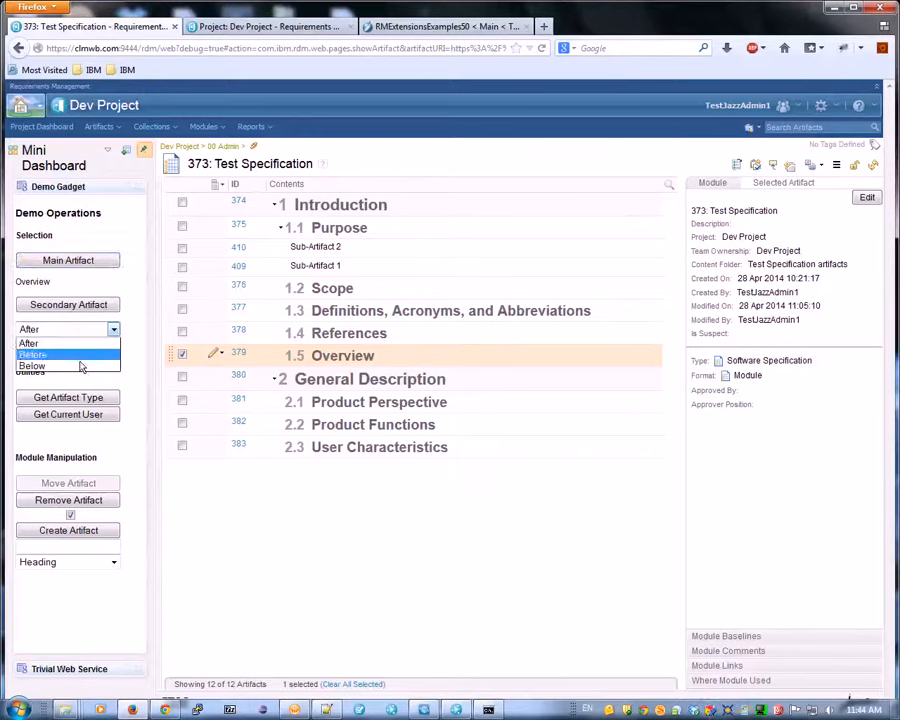
left_click(81, 367)
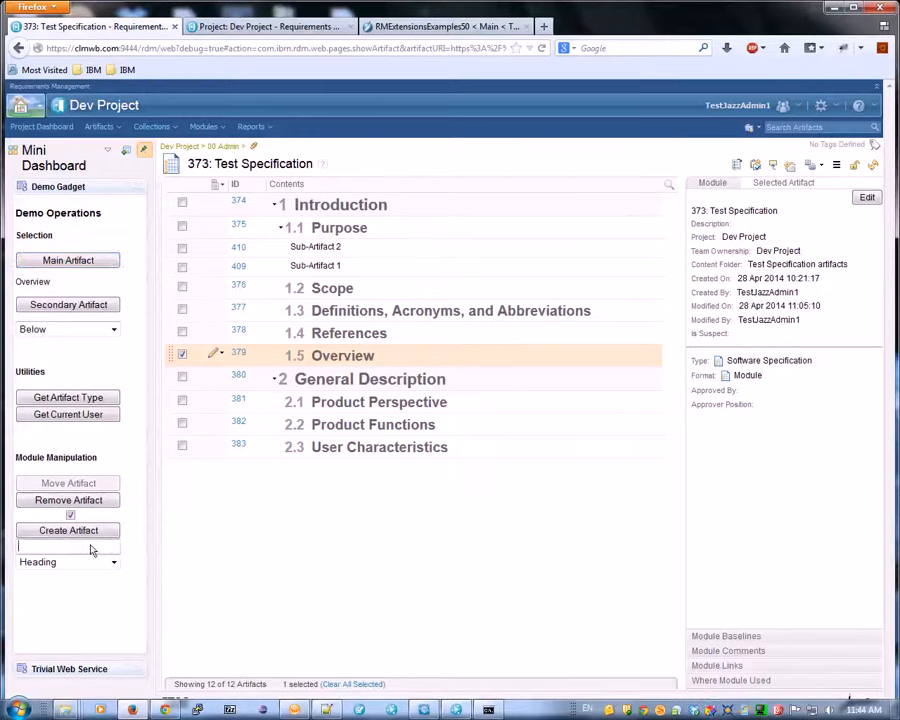
Step: Create an artifact named New Artifact of type Information below Overview
left_click(90, 549)
type("New Artifact")
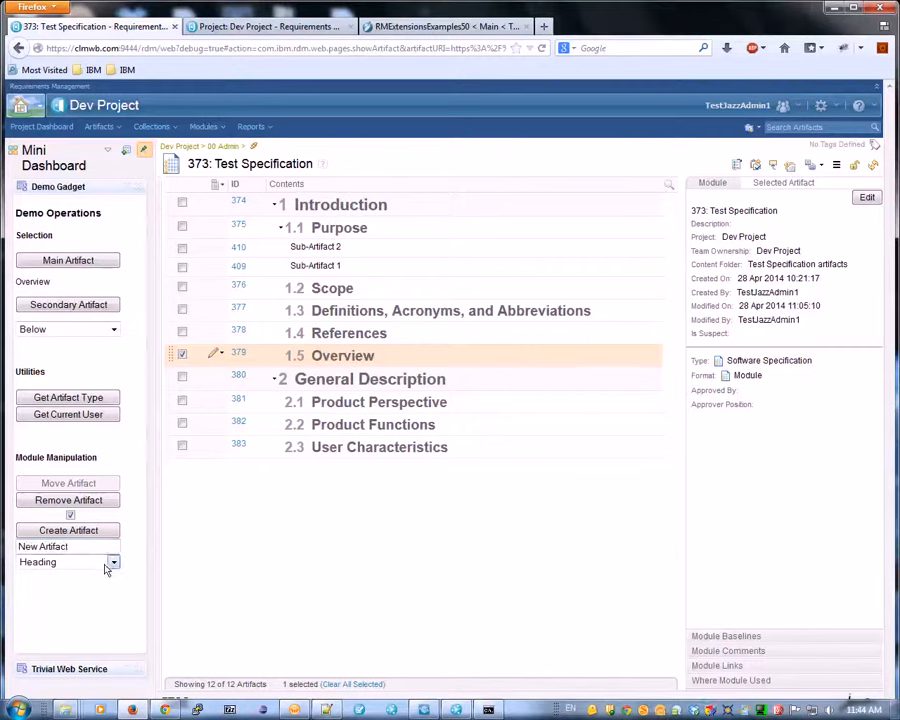
left_click(113, 562)
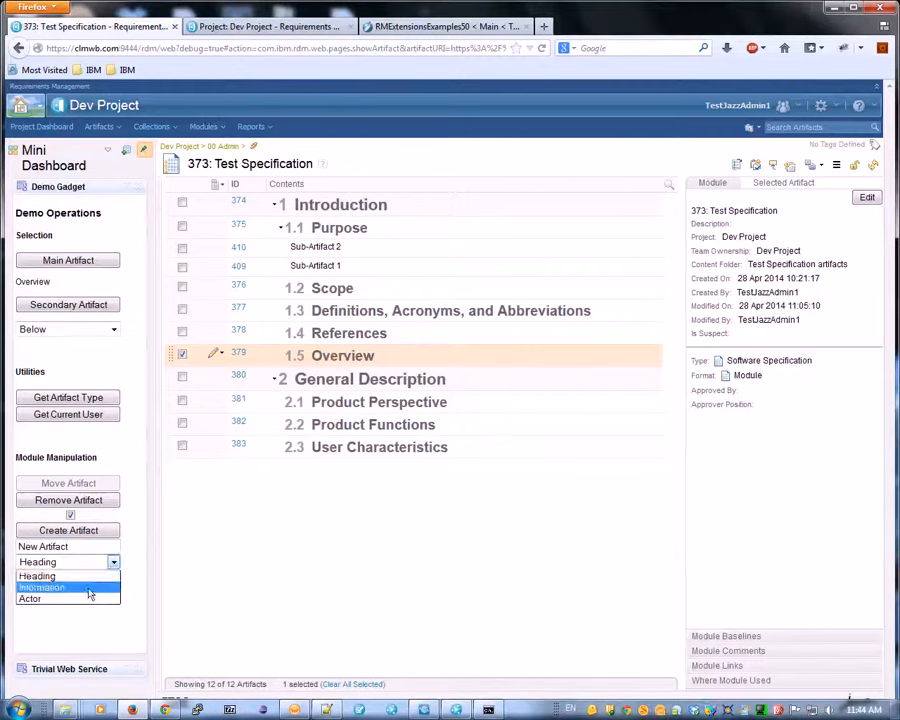
left_click(90, 588)
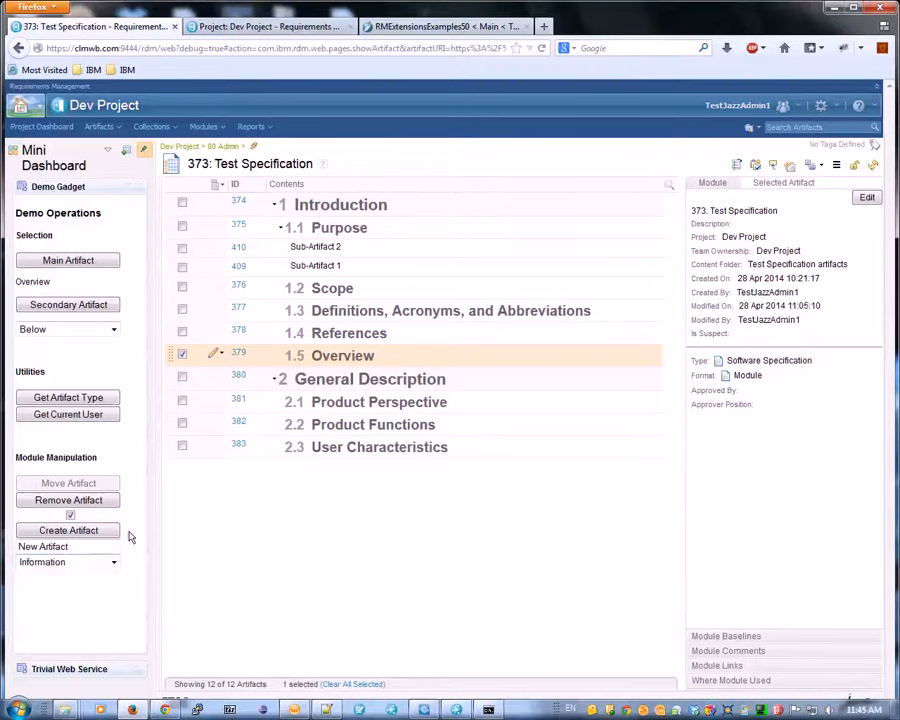
left_click(66, 531)
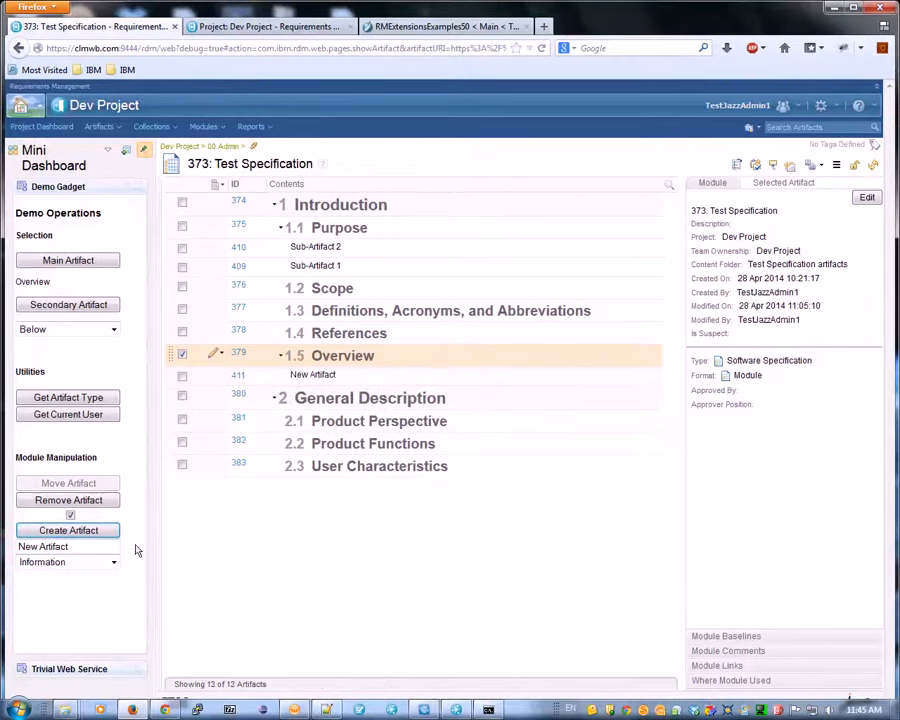
Step: Get the artifact type of New Artifact alone, then clear its selection
left_click(182, 354)
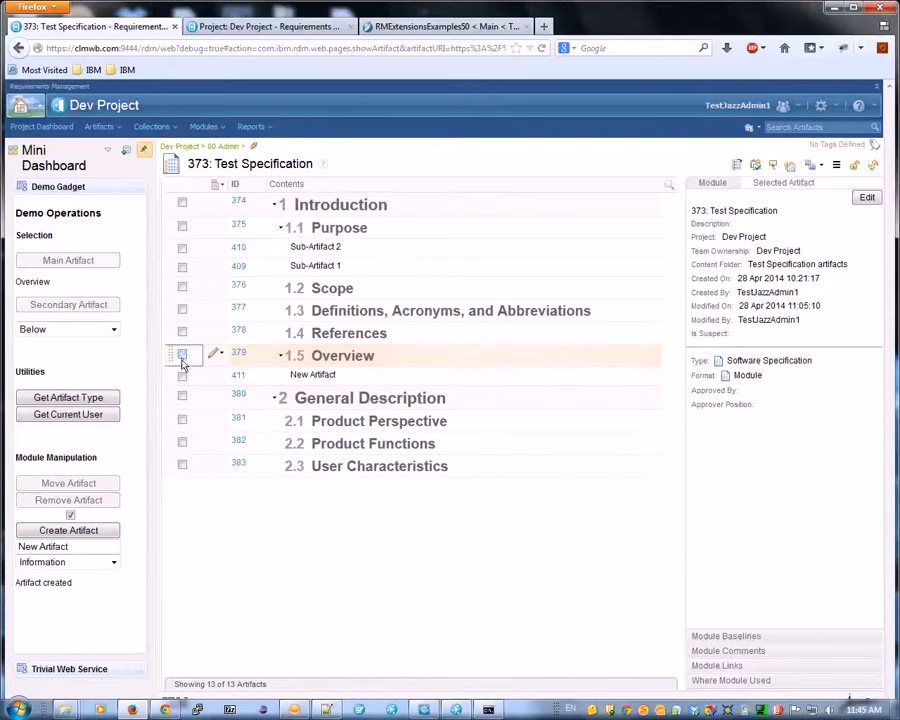
left_click(182, 377)
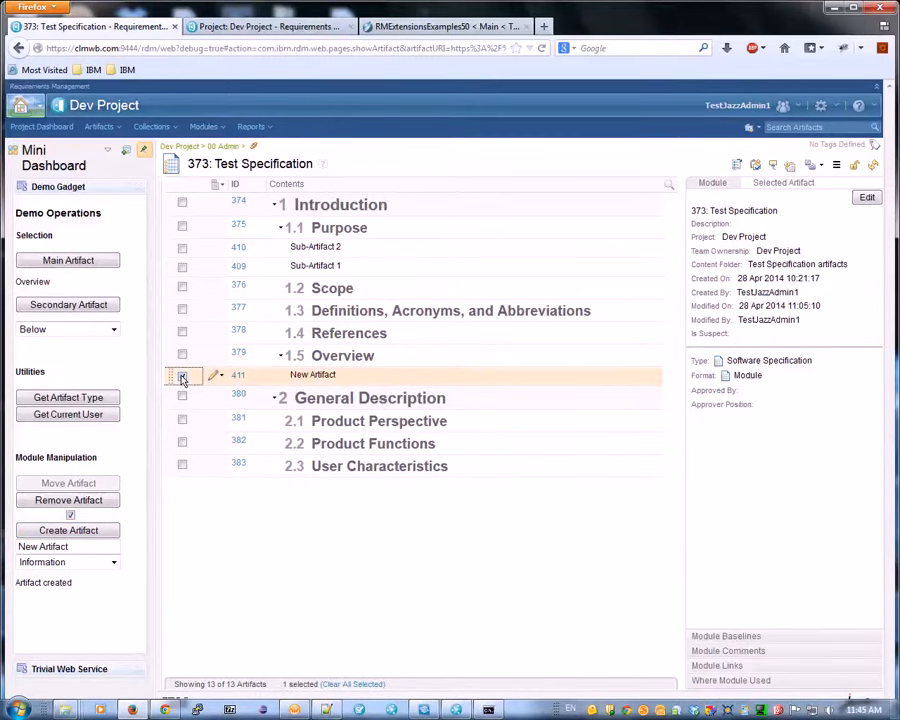
left_click(104, 400)
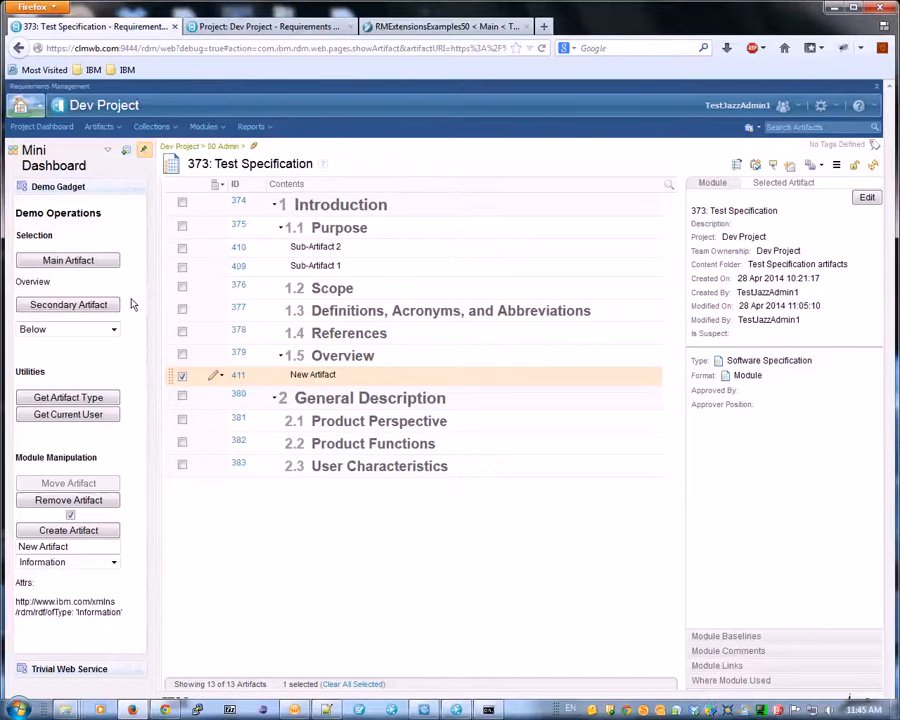
left_click(181, 377)
Step: Set 1.1 Purpose as the main artifact and 1.3 Definitions, Acronyms, and Abbreviations as the secondary artifact
left_click(182, 227)
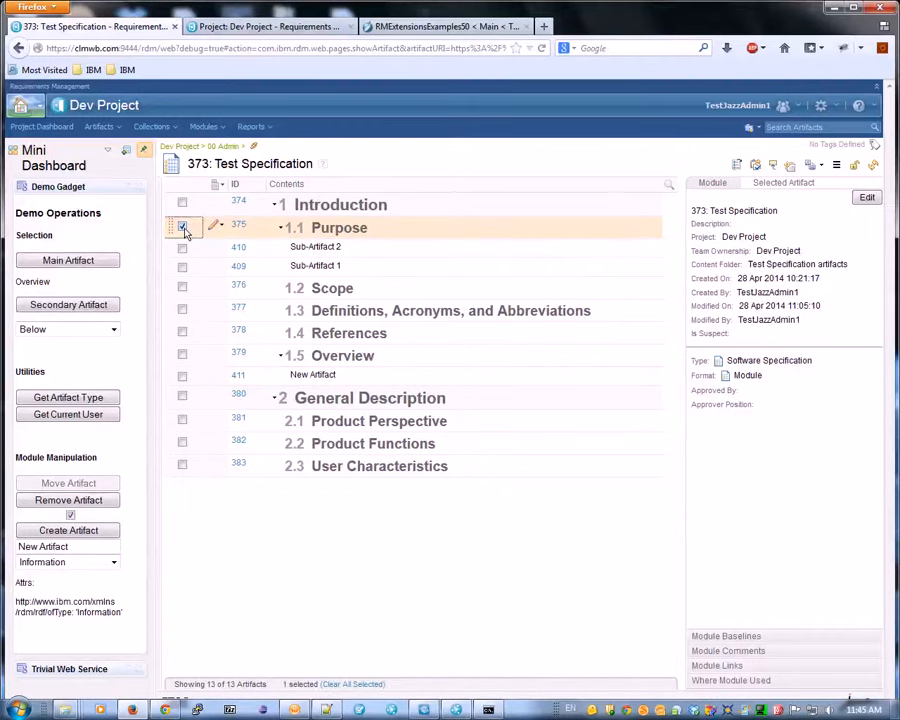
left_click(86, 263)
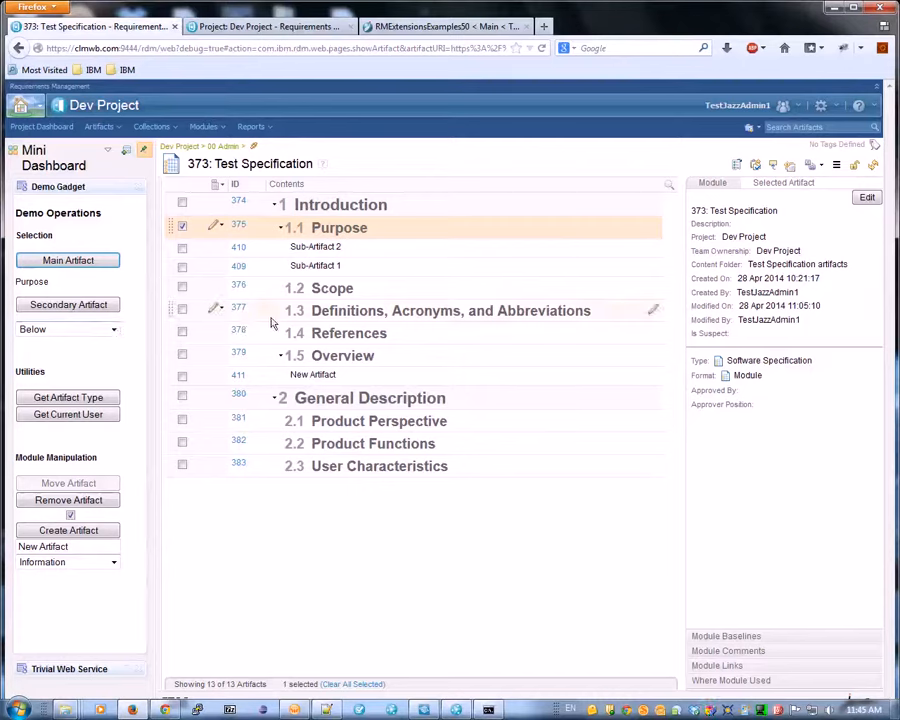
left_click(183, 309)
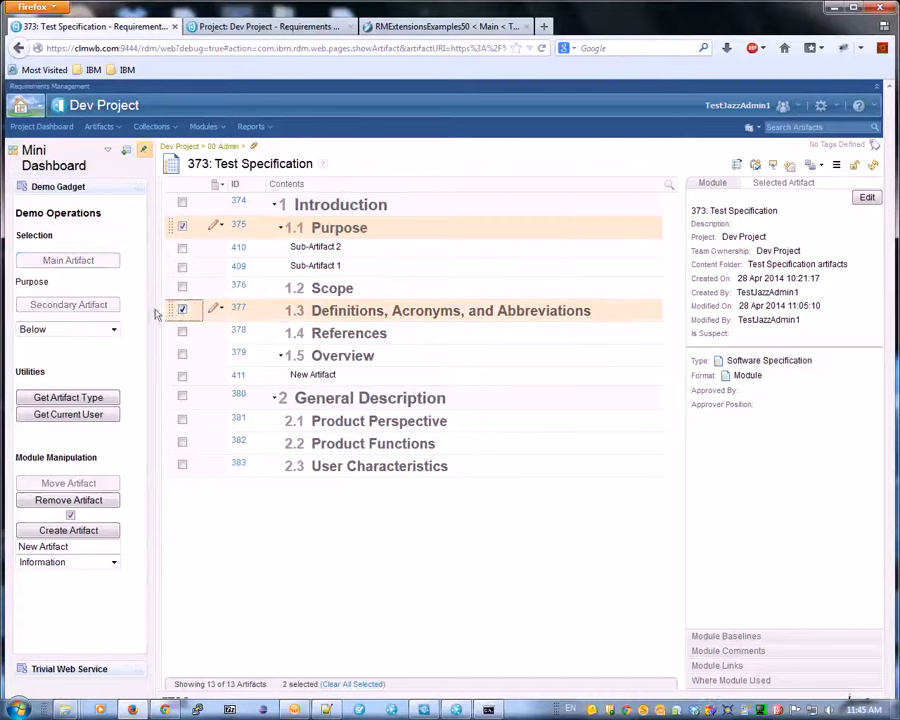
left_click(182, 225)
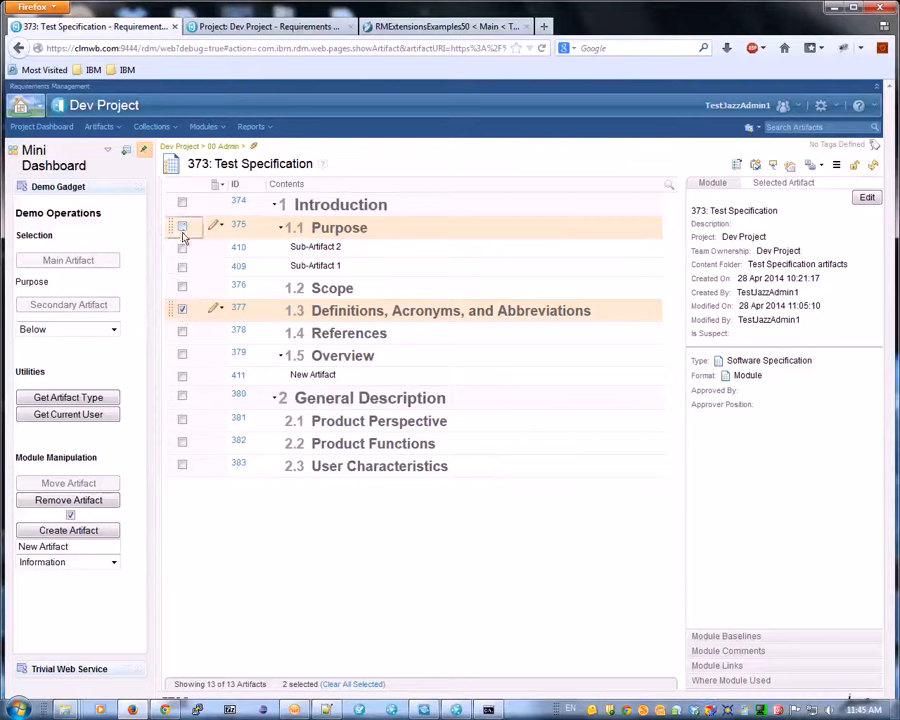
left_click(98, 308)
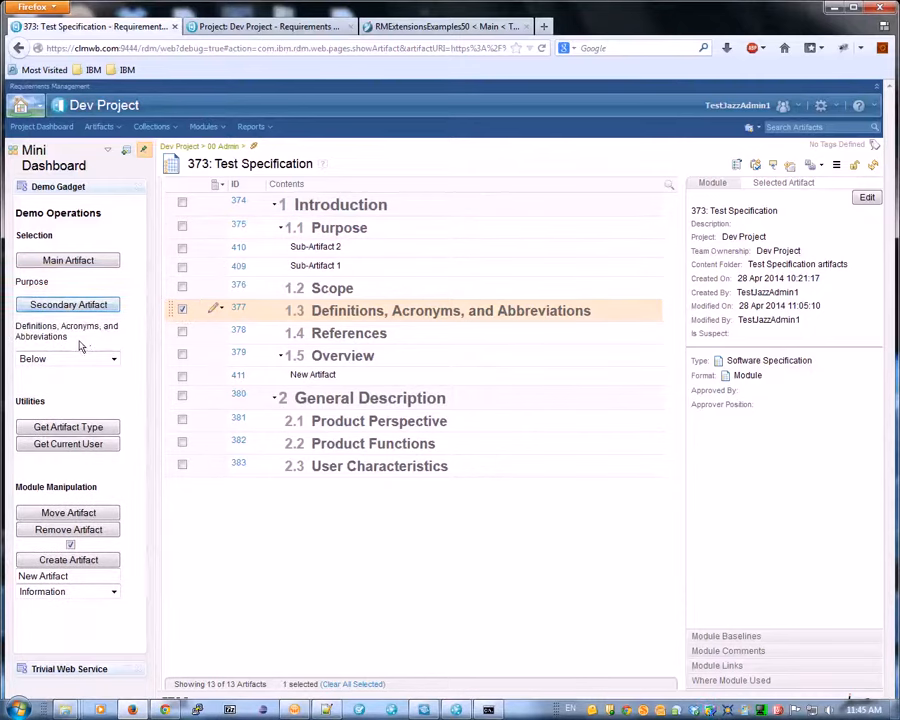
left_click_drag(74, 336, 15, 329)
left_click(73, 338)
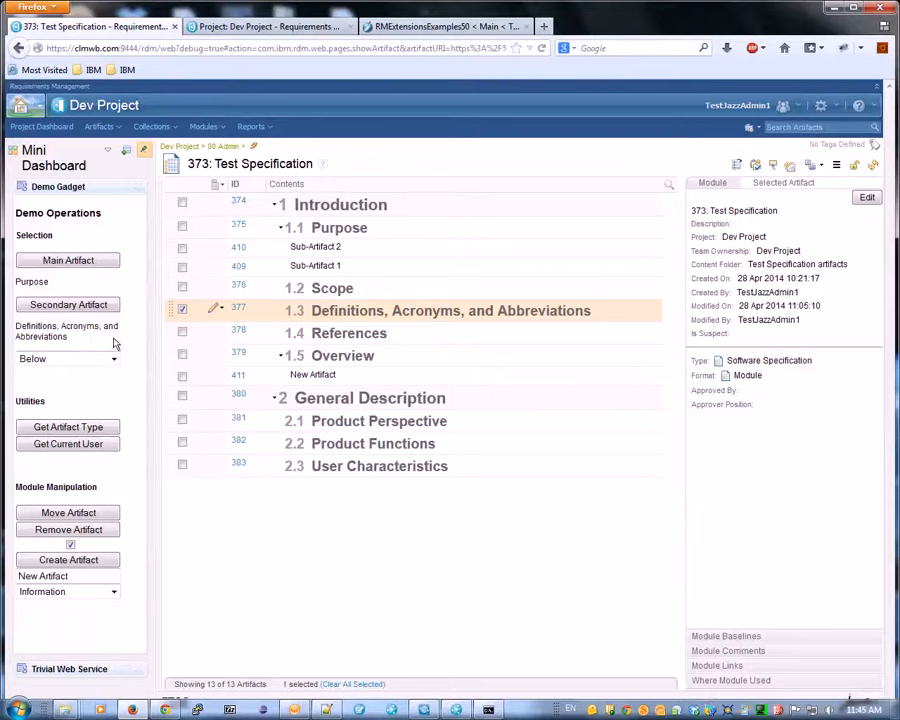
Step: Move Purpose to the position after Definitions, Acronyms, and Abbreviations
left_click(114, 364)
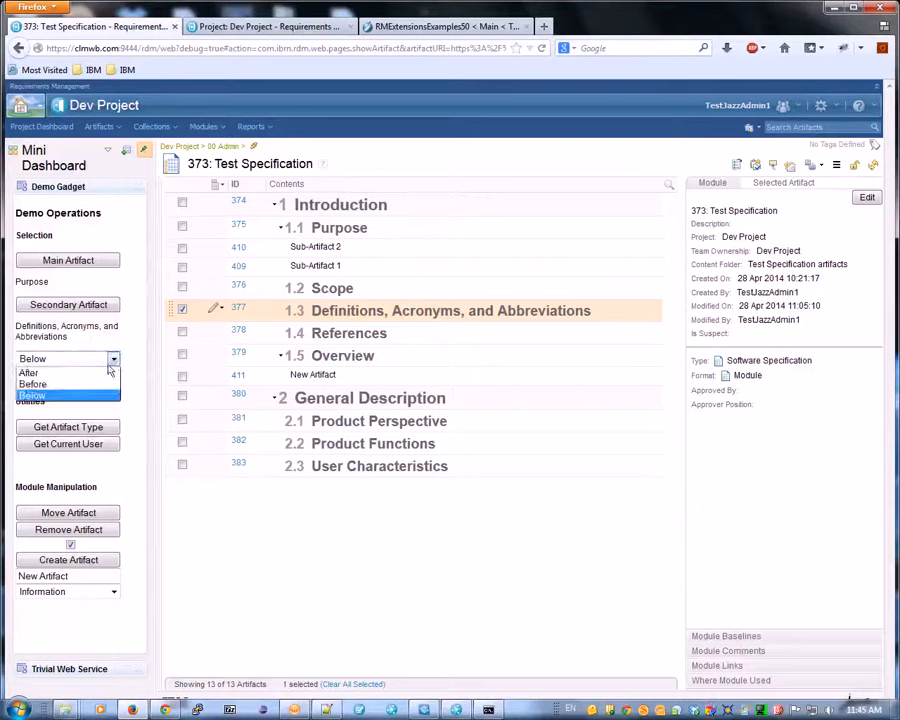
left_click(100, 371)
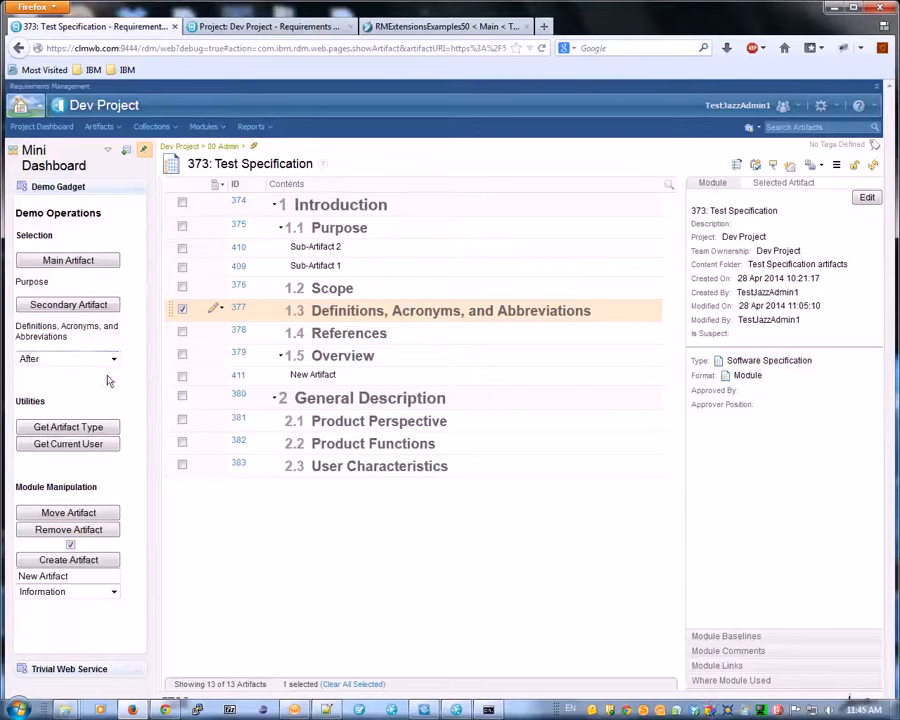
left_click(104, 514)
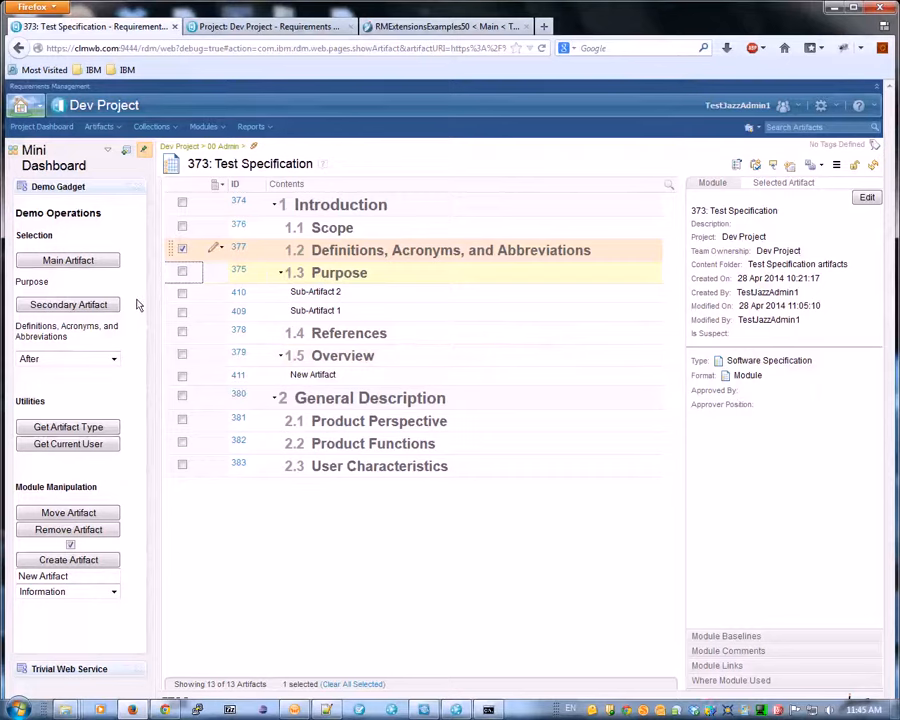
Step: Move Purpose below Definitions, Acronyms, and Abbreviations as its child
left_click(114, 360)
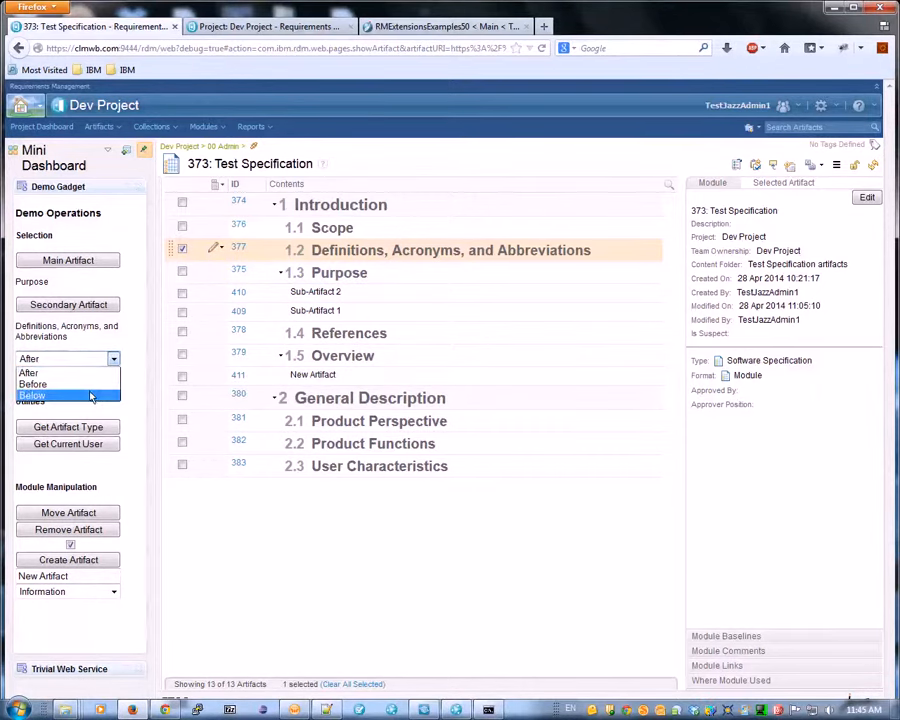
left_click(90, 396)
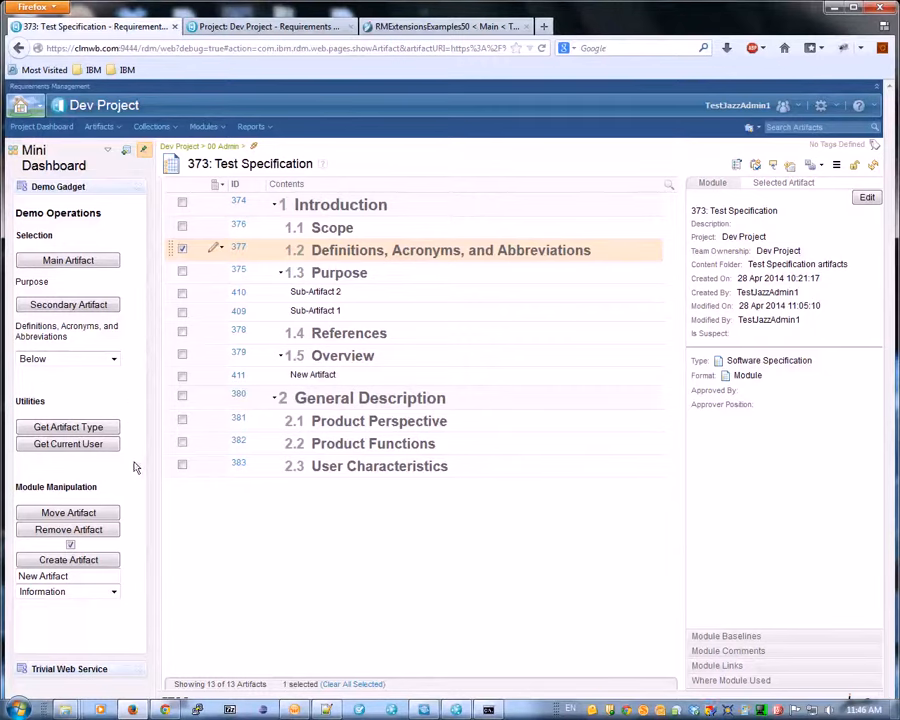
left_click(92, 515)
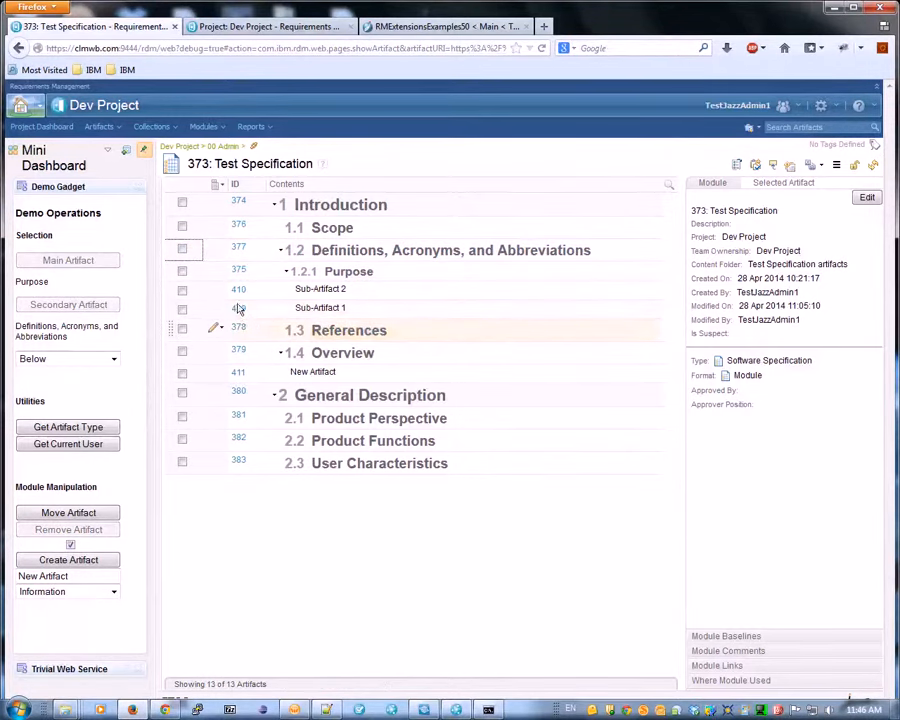
Step: Set Sub-Artifact 1 as the main and Sub-Artifact 2 as the secondary artifact, and move Sub-Artifact 1 before Sub-Artifact 2
left_click(182, 310)
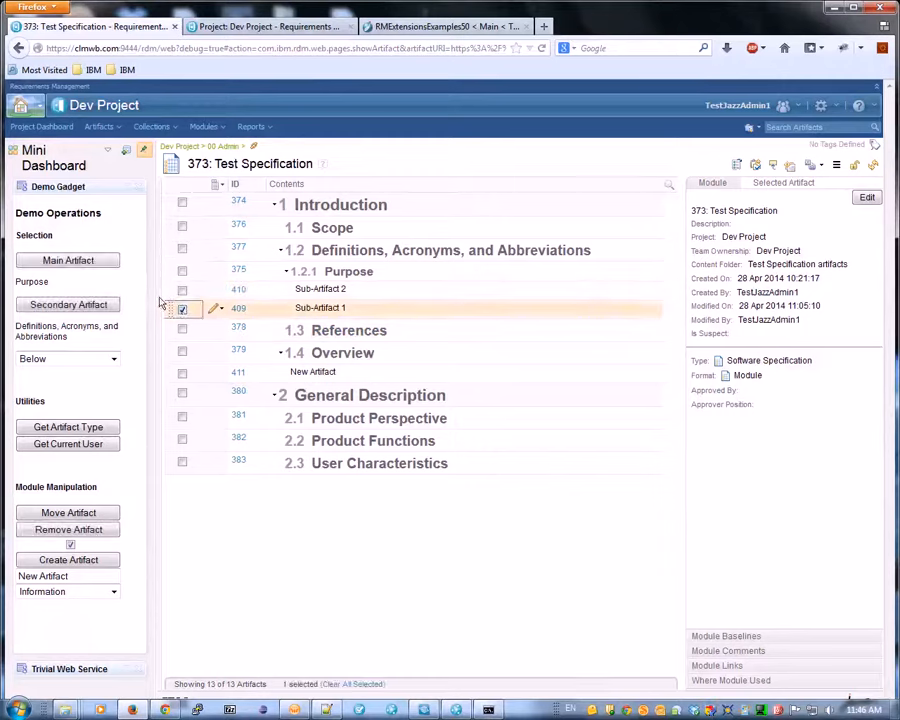
left_click(86, 262)
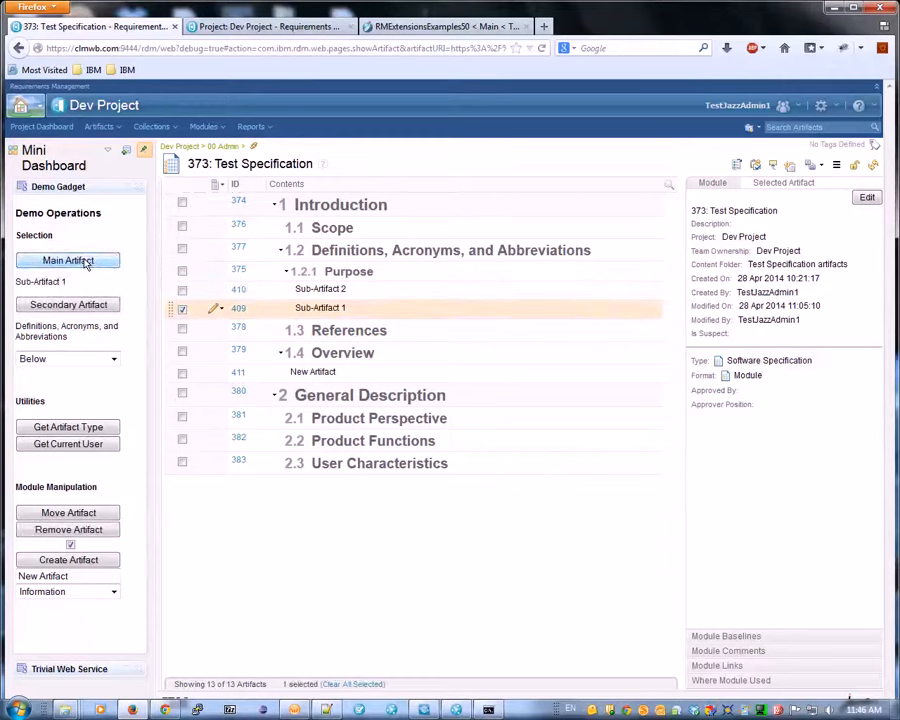
left_click(182, 310)
left_click(182, 290)
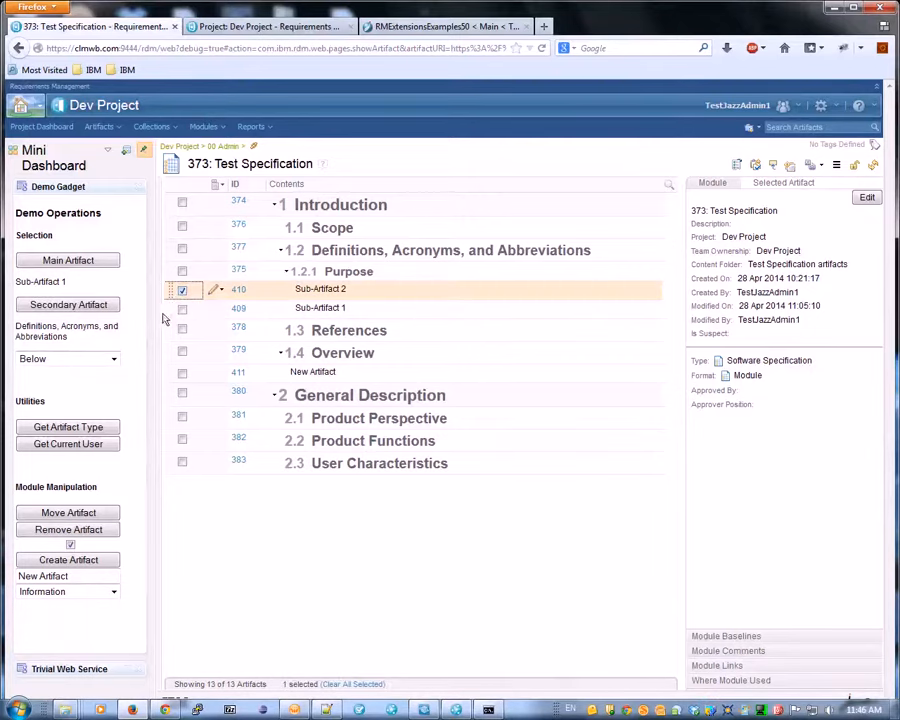
left_click(107, 310)
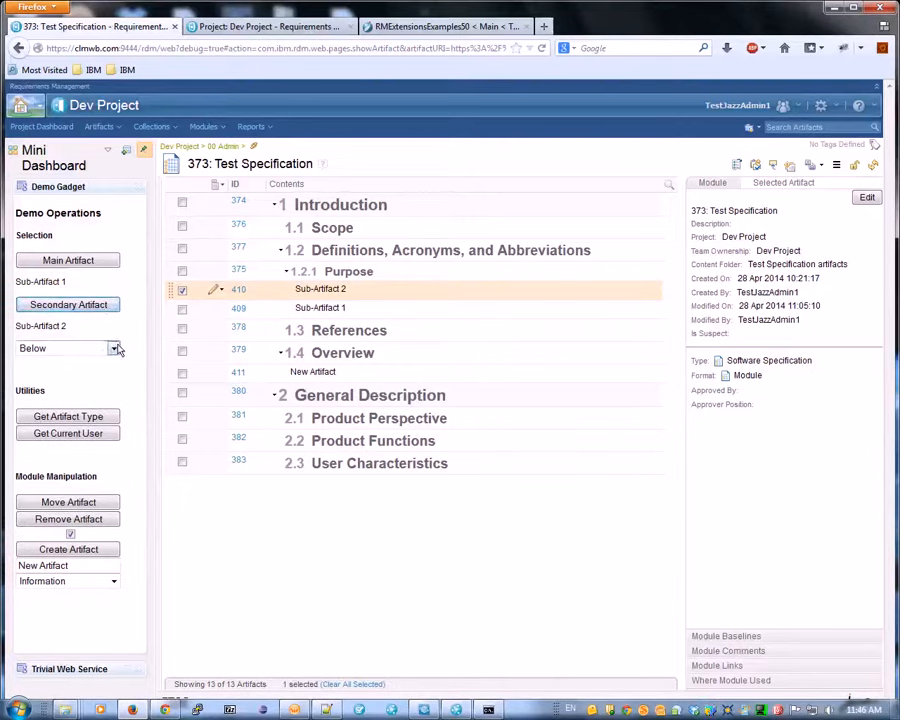
left_click(114, 347)
left_click(40, 373)
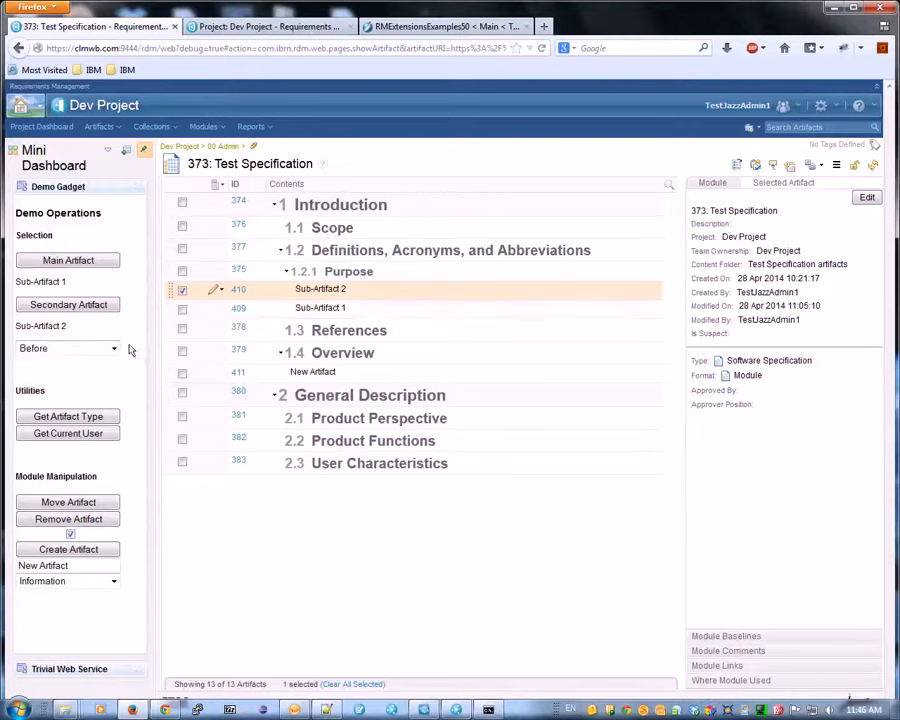
left_click(87, 505)
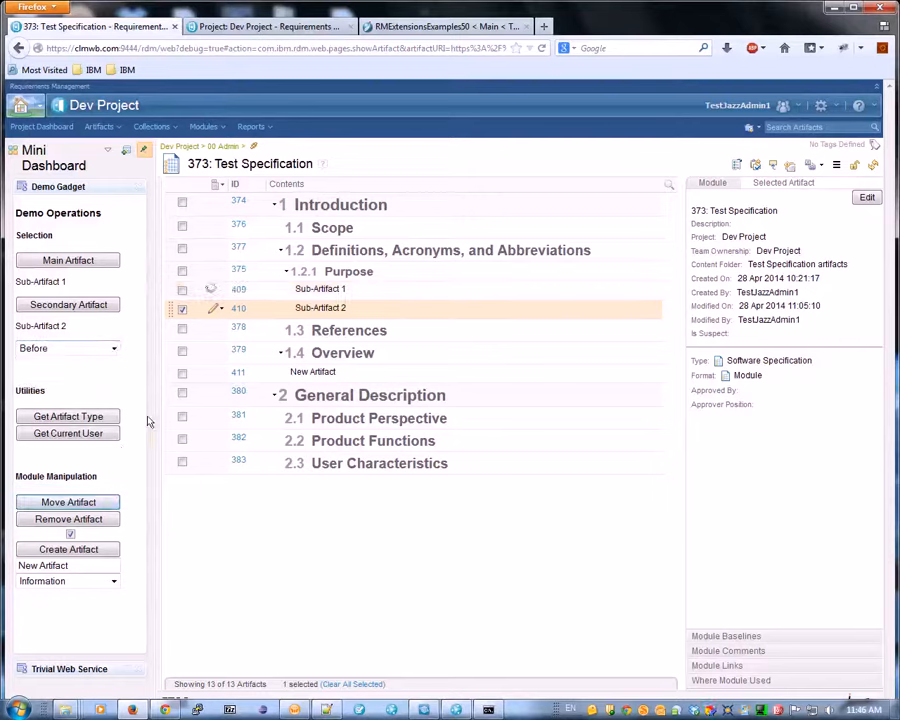
Step: Move Sub-Artifact 1 below Sub-Artifact 2 as its child
left_click(114, 347)
left_click(80, 386)
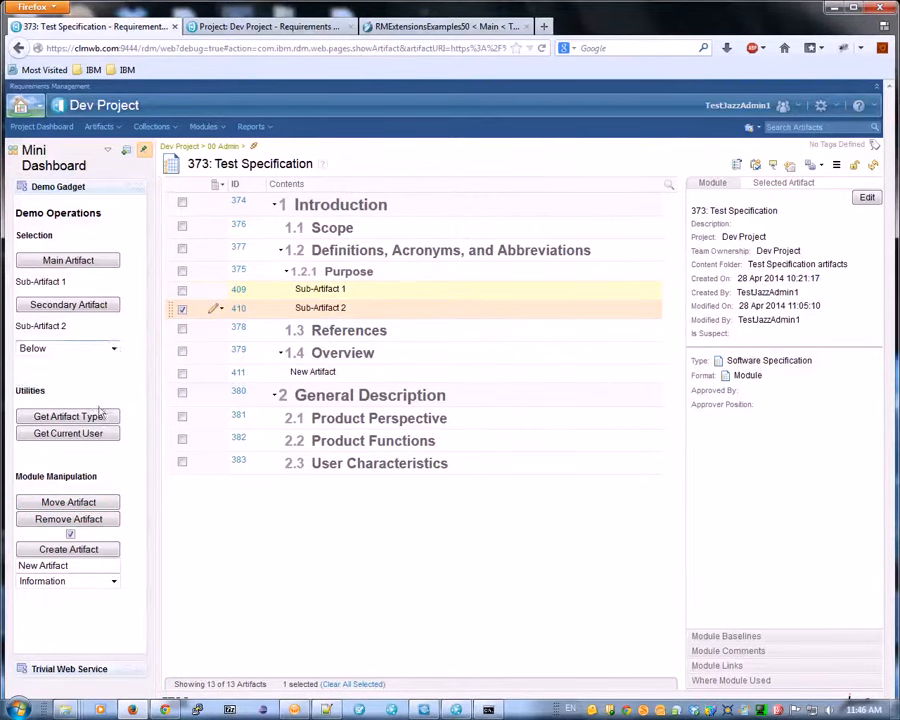
left_click(110, 503)
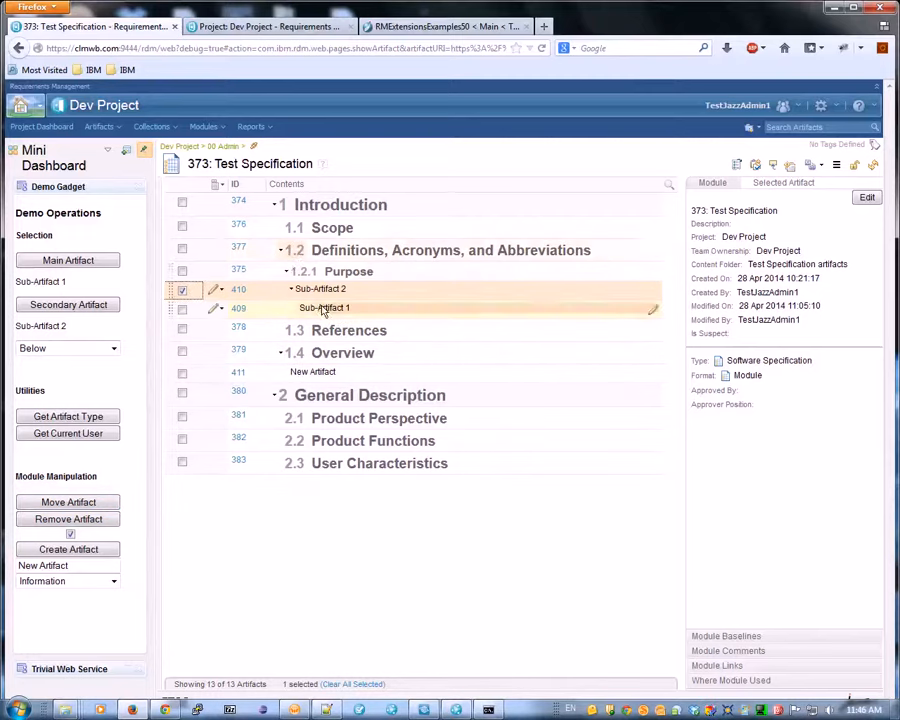
Step: Remove 1.2.1 Purpose together with its sub-artifacts from the module
left_click(182, 290)
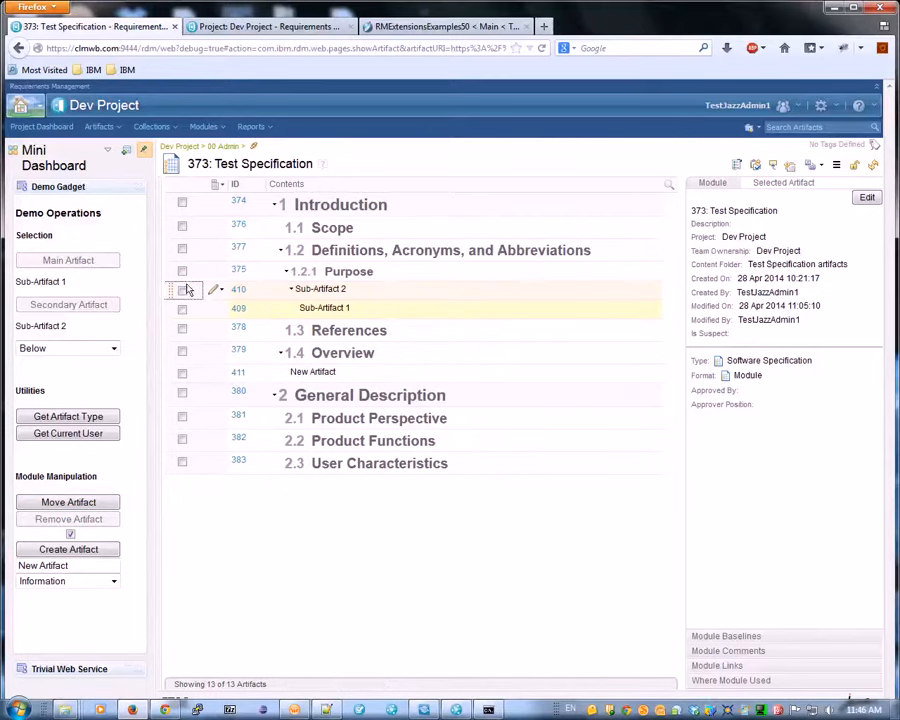
left_click(182, 272)
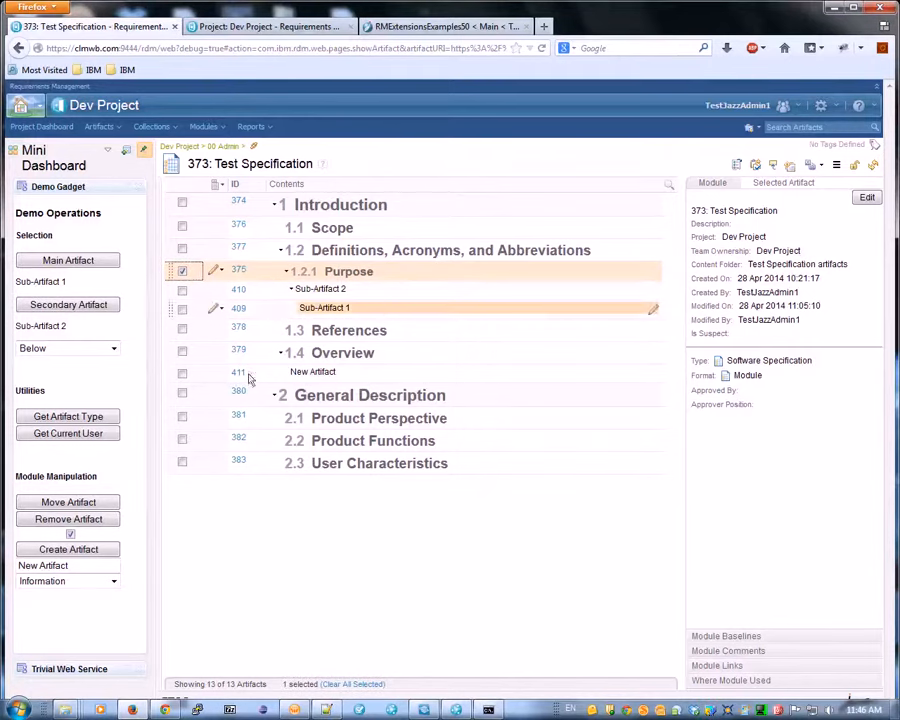
left_click(100, 521)
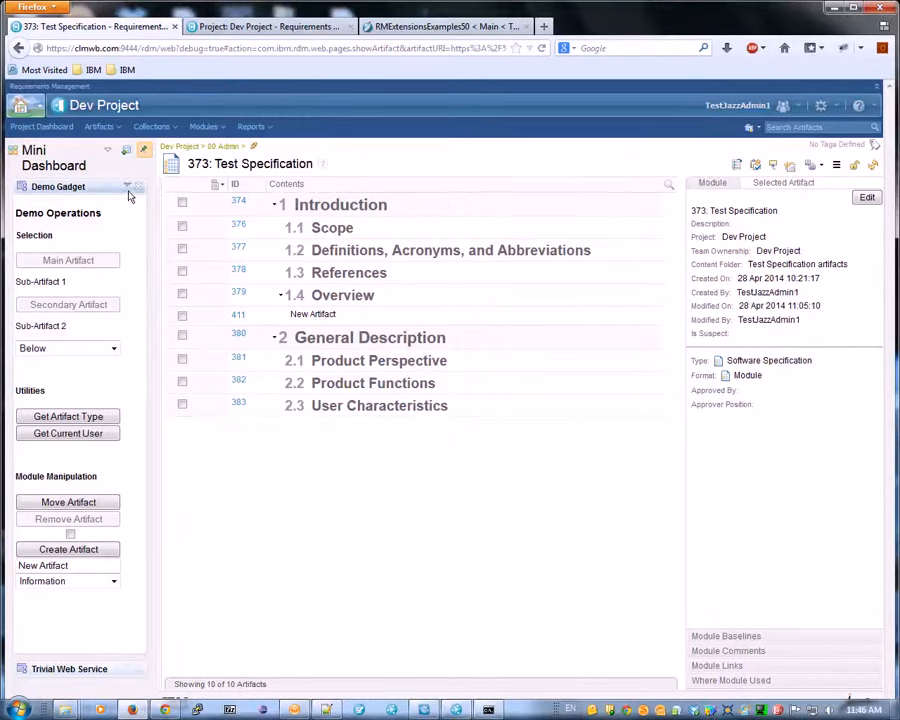
Step: Refresh the Demo Gadget to clear its artifact selections, and collapse the widget
left_click(126, 188)
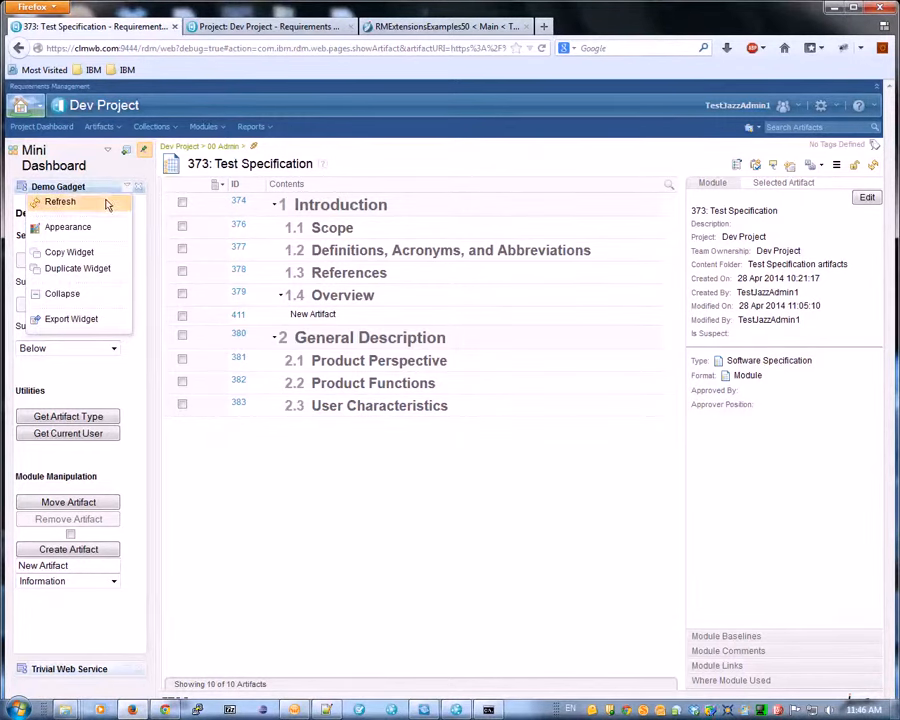
left_click(107, 202)
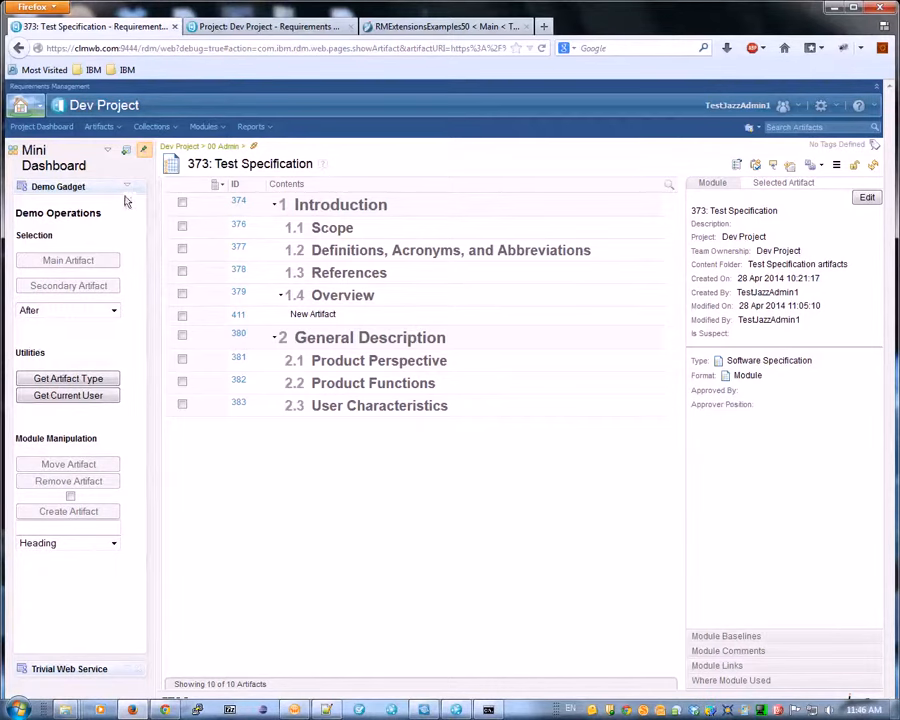
left_click(127, 188)
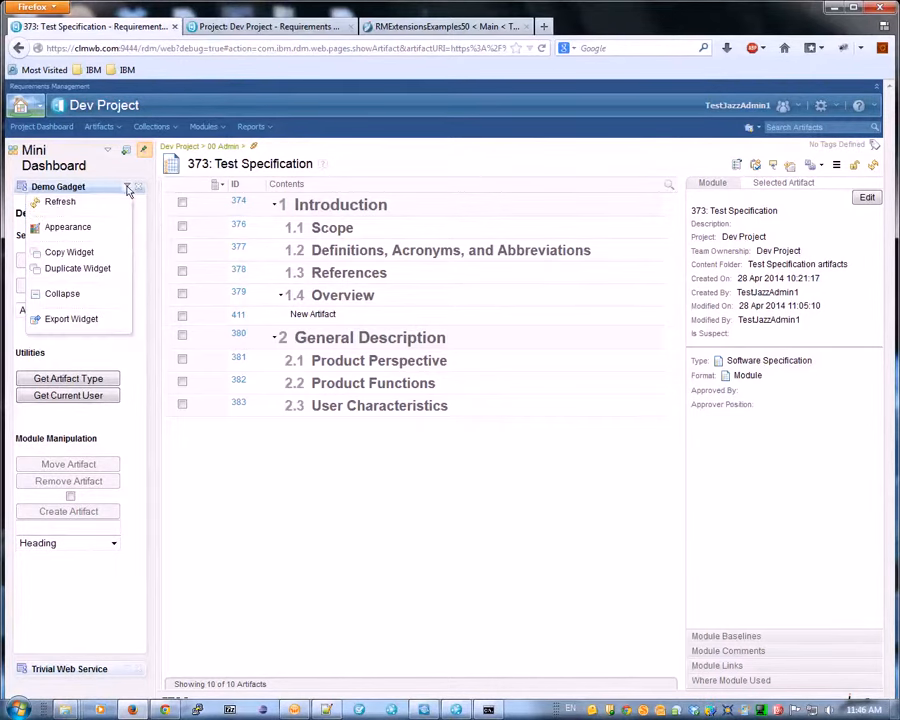
left_click(90, 295)
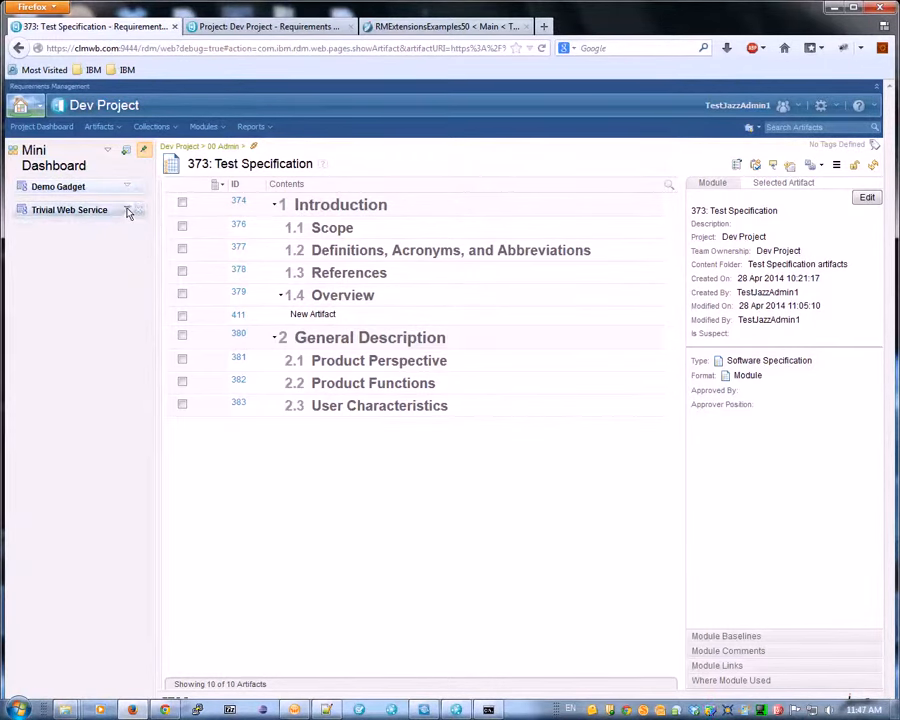
Step: Expand the Trivial Web Service widget and refresh it to clear the earlier request result
left_click(127, 211)
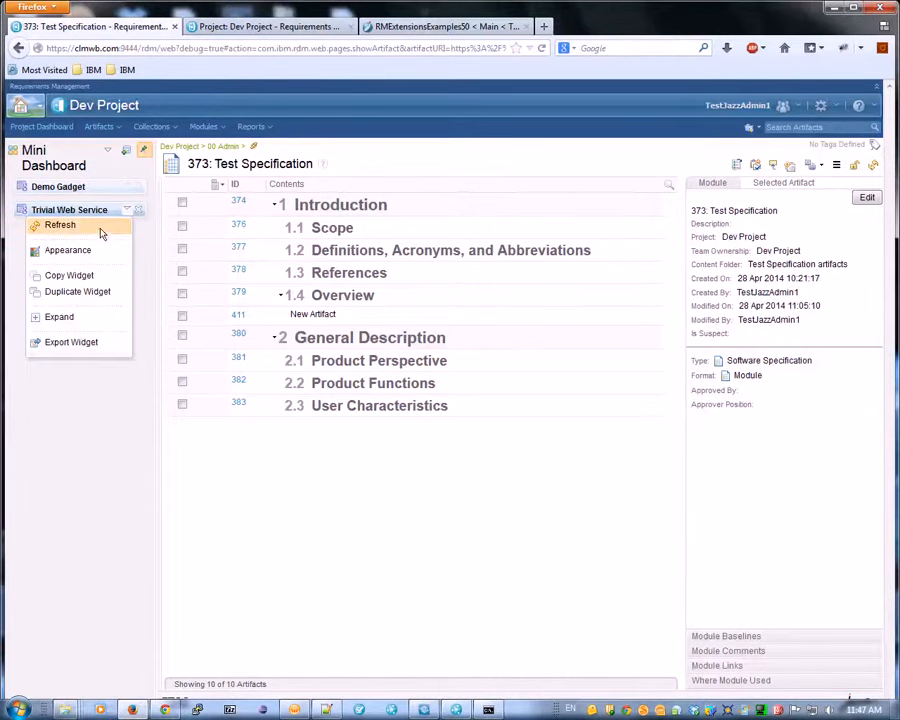
left_click(90, 316)
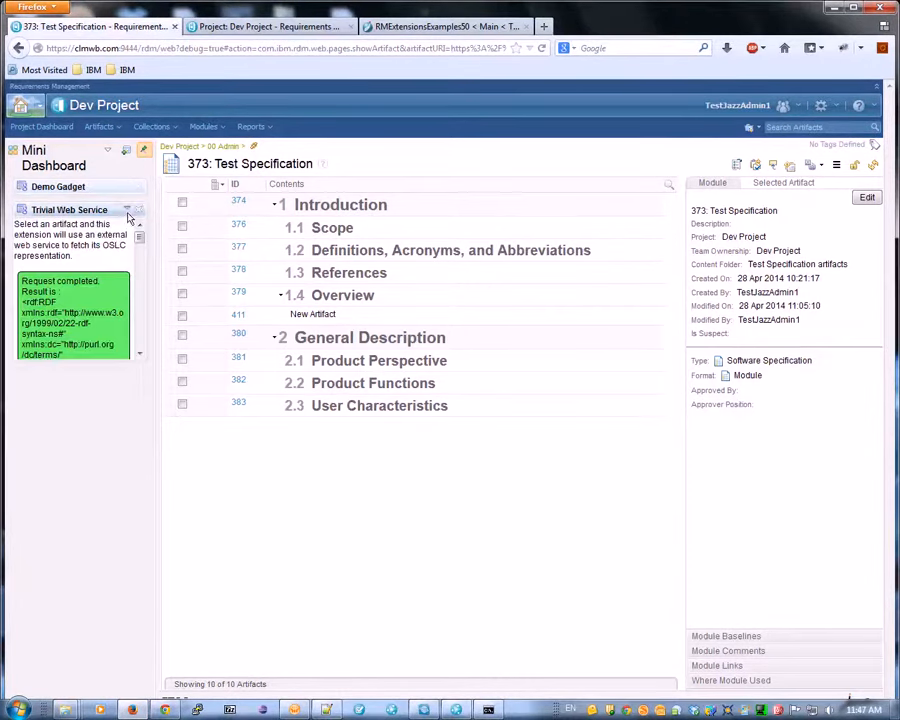
left_click(127, 209)
left_click(105, 228)
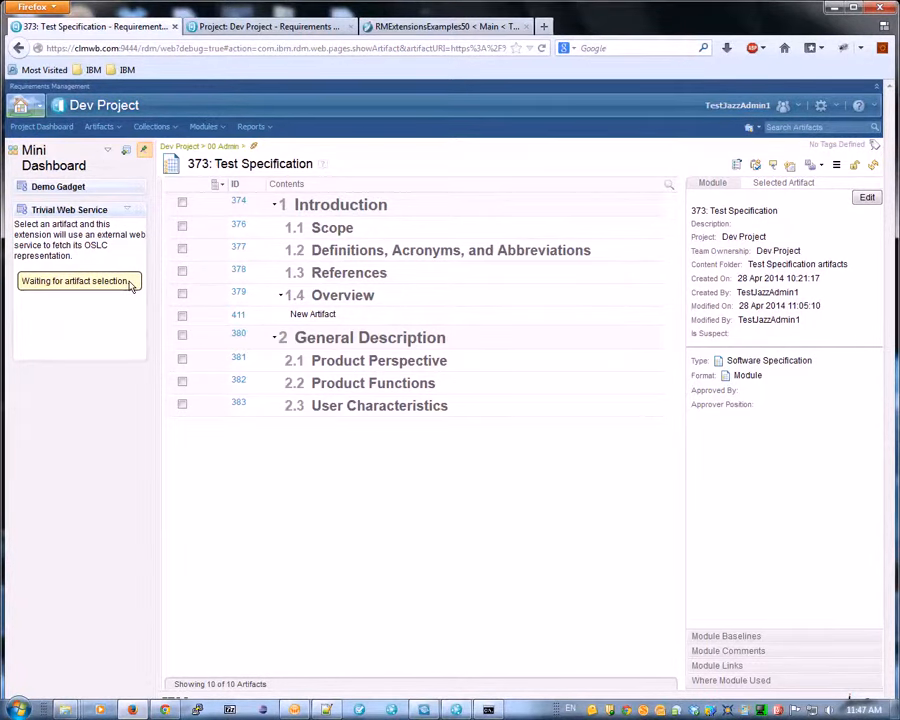
Step: Fetch and read the OSLC representation of 1.4 Overview with the Trivial Web Service widget, and refresh the widget
left_click(183, 296)
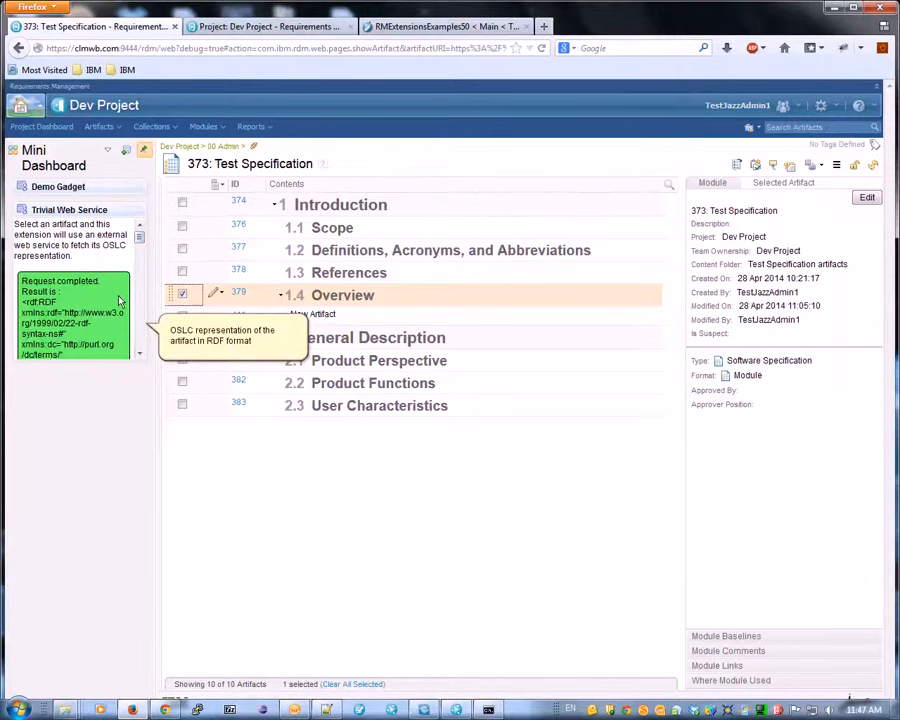
scroll(115, 304, "down", 5)
scroll(112, 307, "down", 10)
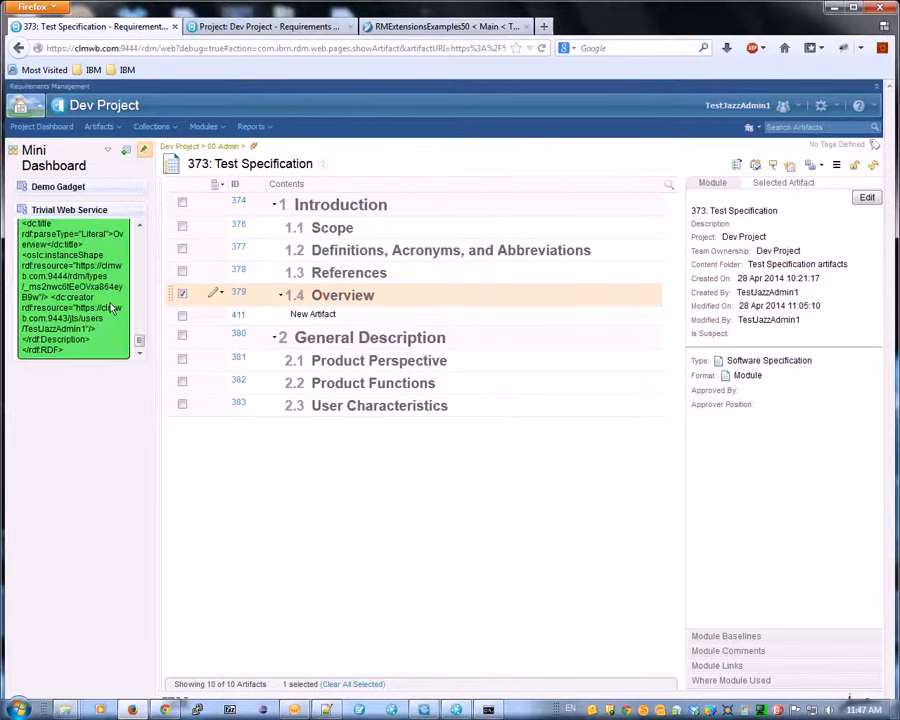
left_click_drag(140, 341, 127, 212)
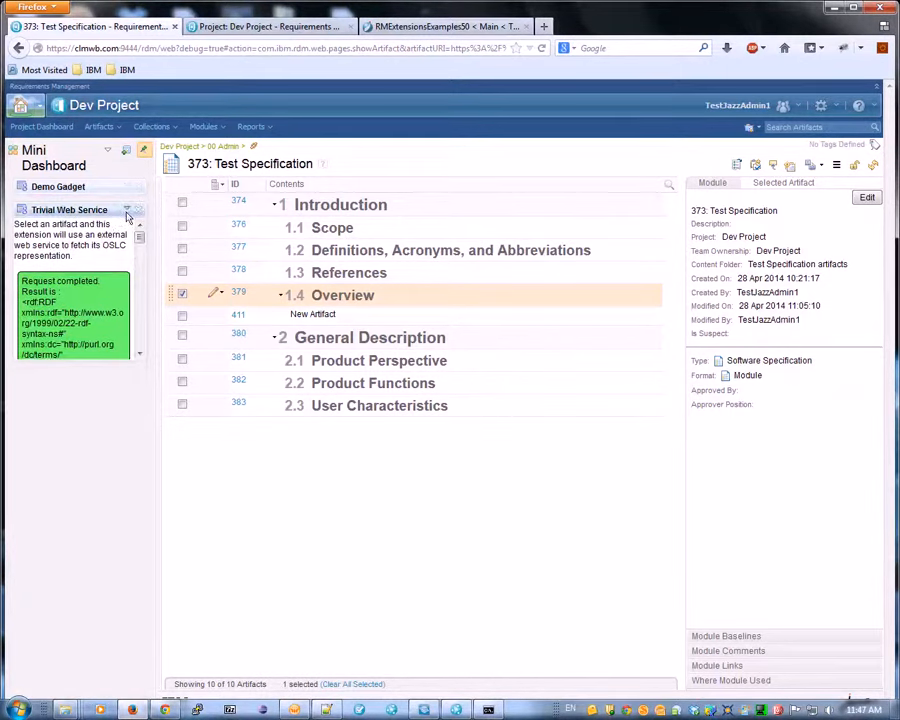
left_click(127, 211)
left_click(111, 226)
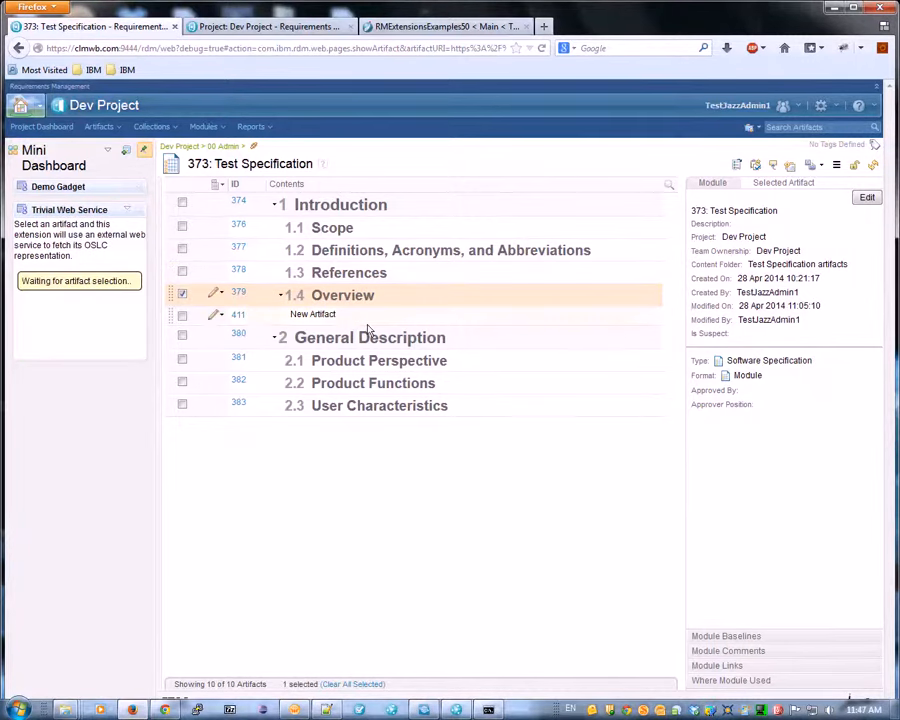